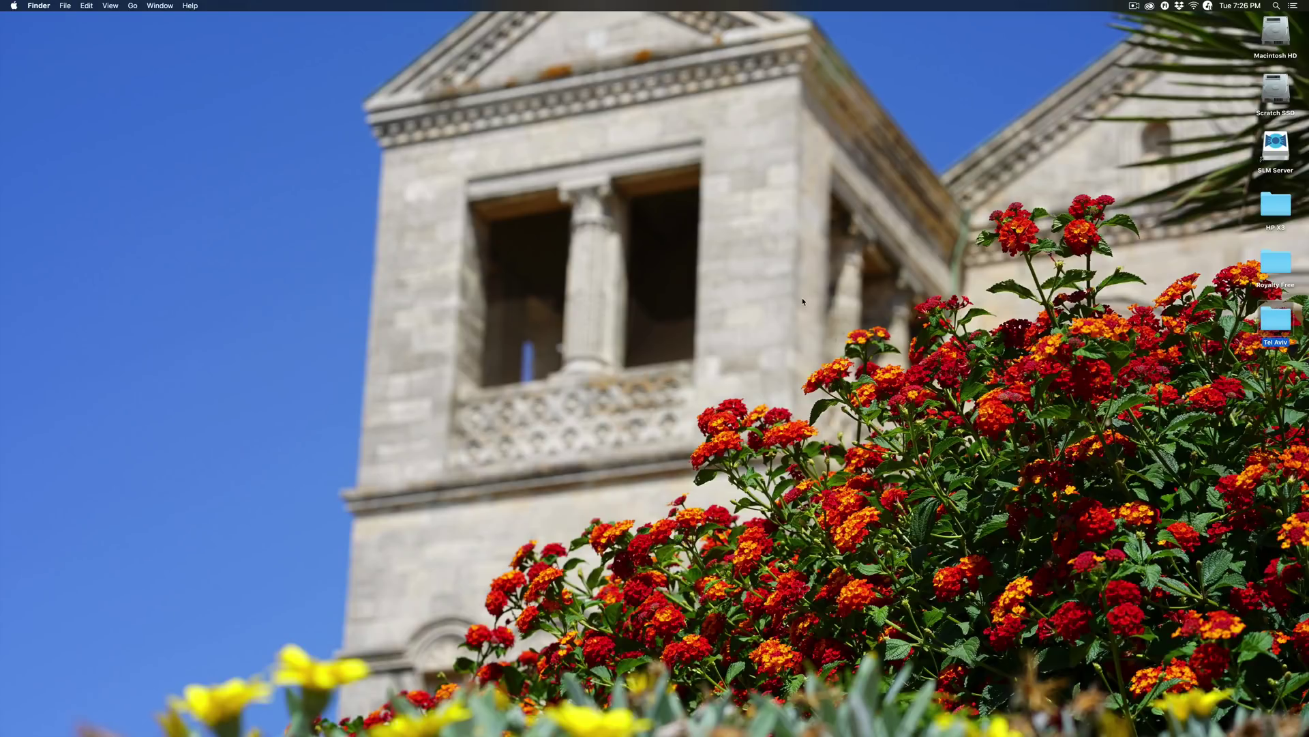
- Open the Tel Aviv folder, rename DSC00798.JPG to Israel_DSC00798.JPG, then select all the photos
double_click(1281, 323)
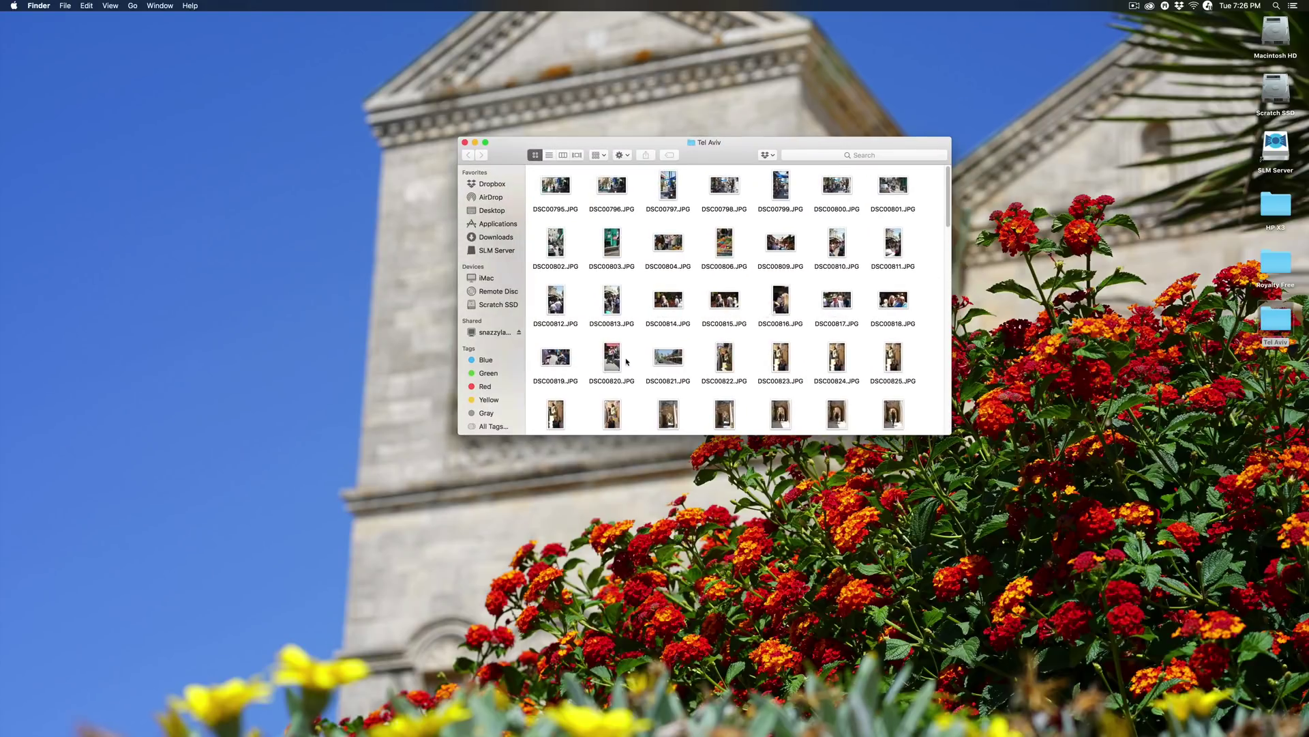
double_click(559, 358)
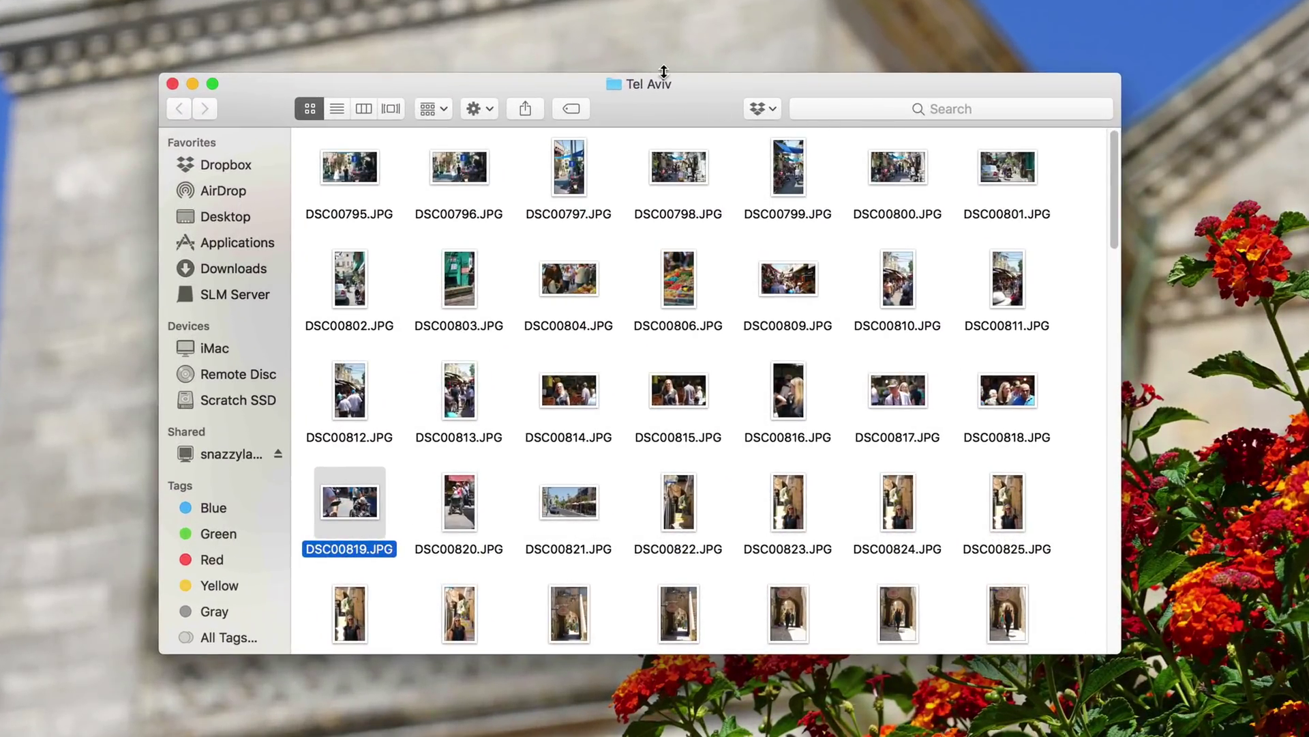
left_click(675, 176)
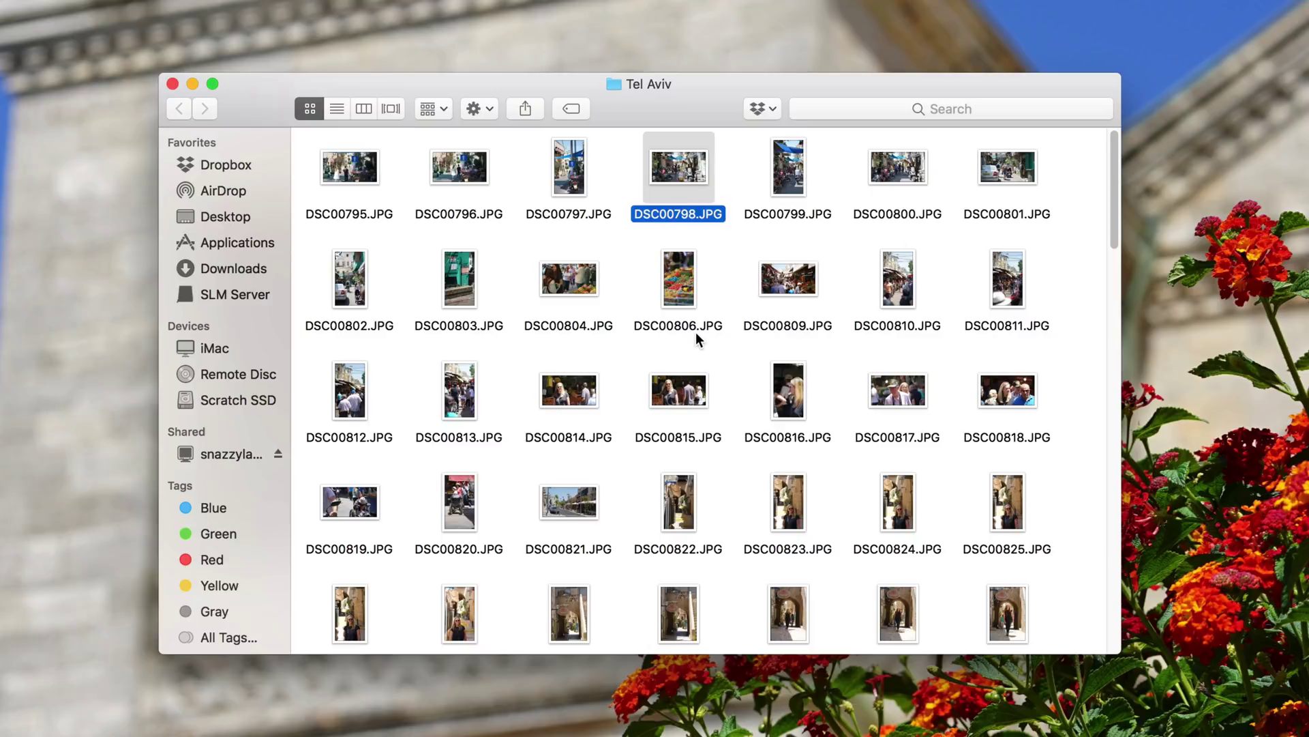
left_click(652, 214)
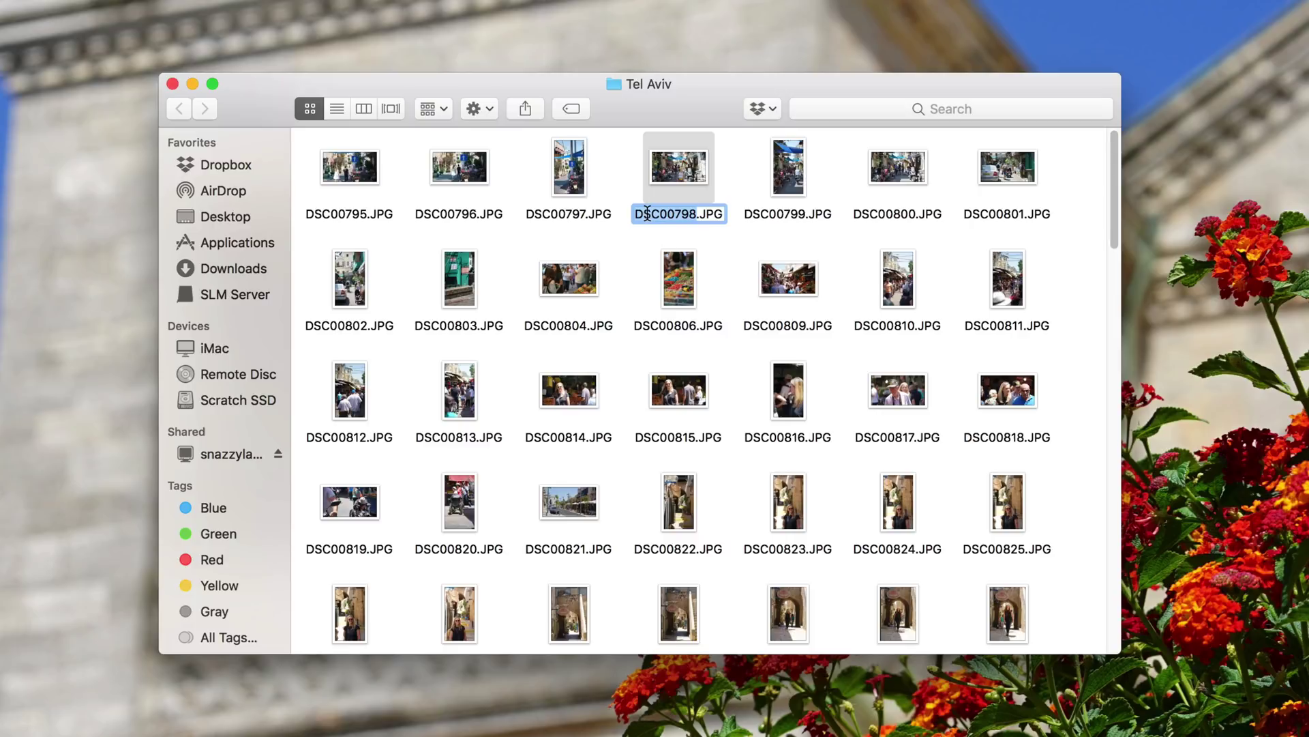
left_click(638, 216)
type("Israel_")
key("Return")
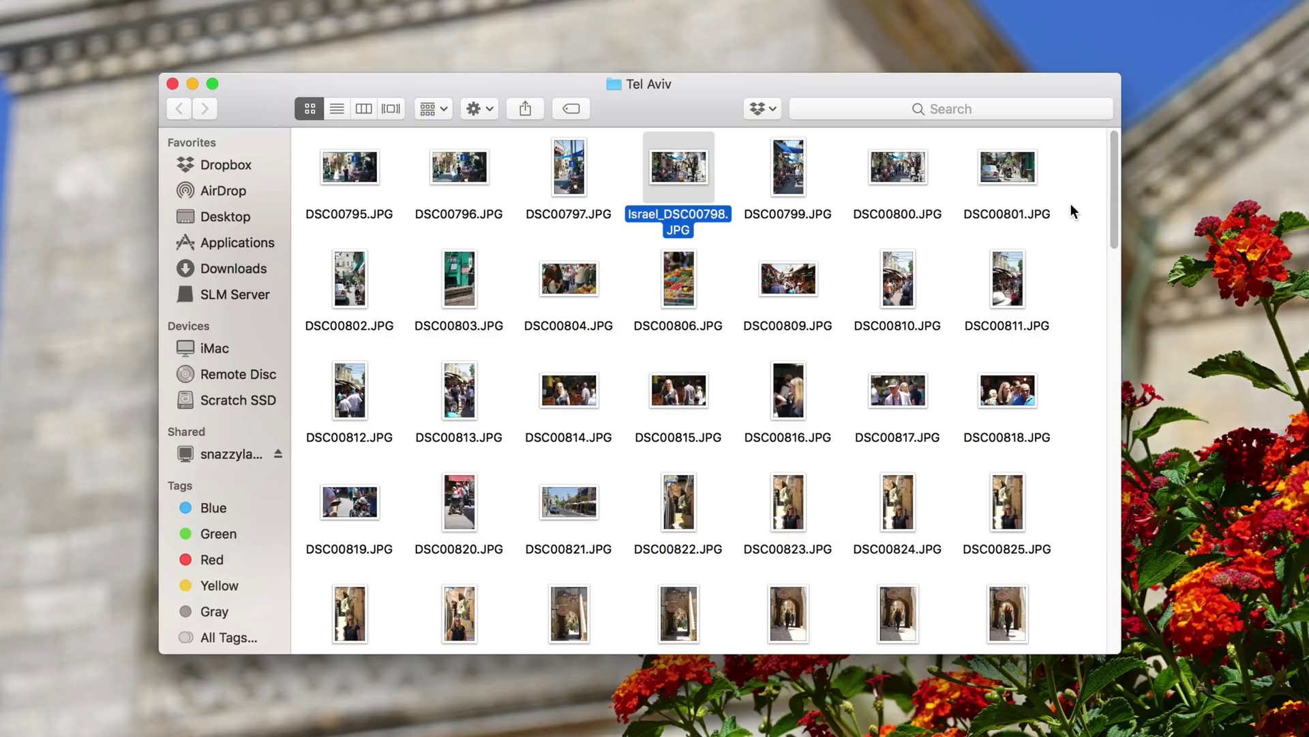
key("super+a")
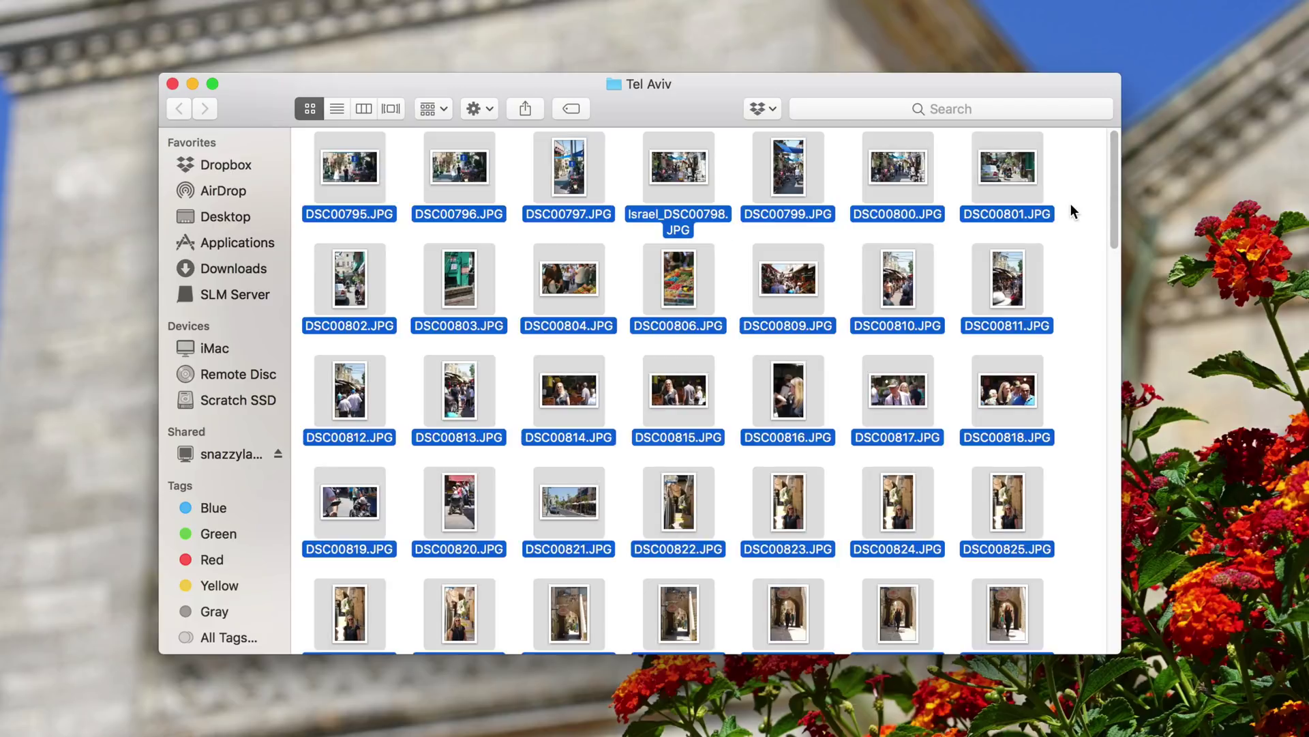
- Open Rename 154 Items and try Replace Text, replacing DSC with Israel
right_click(788, 155)
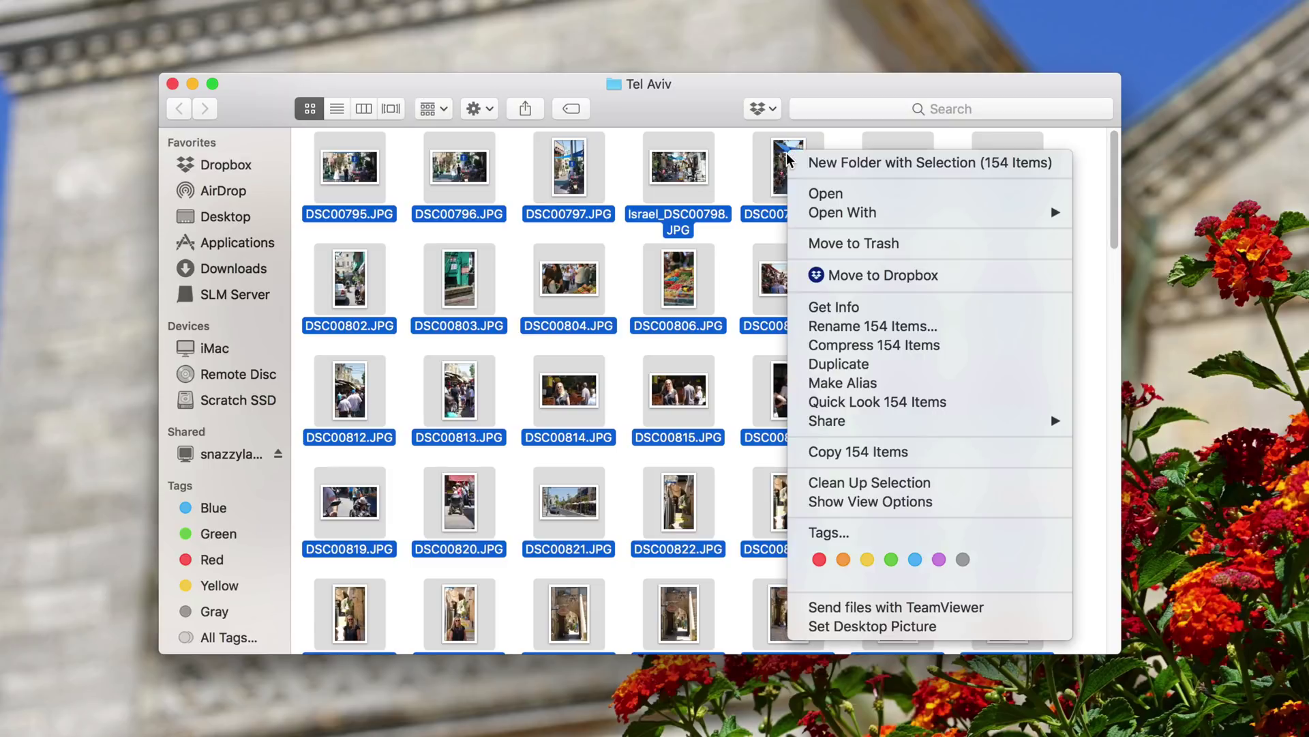
left_click(836, 326)
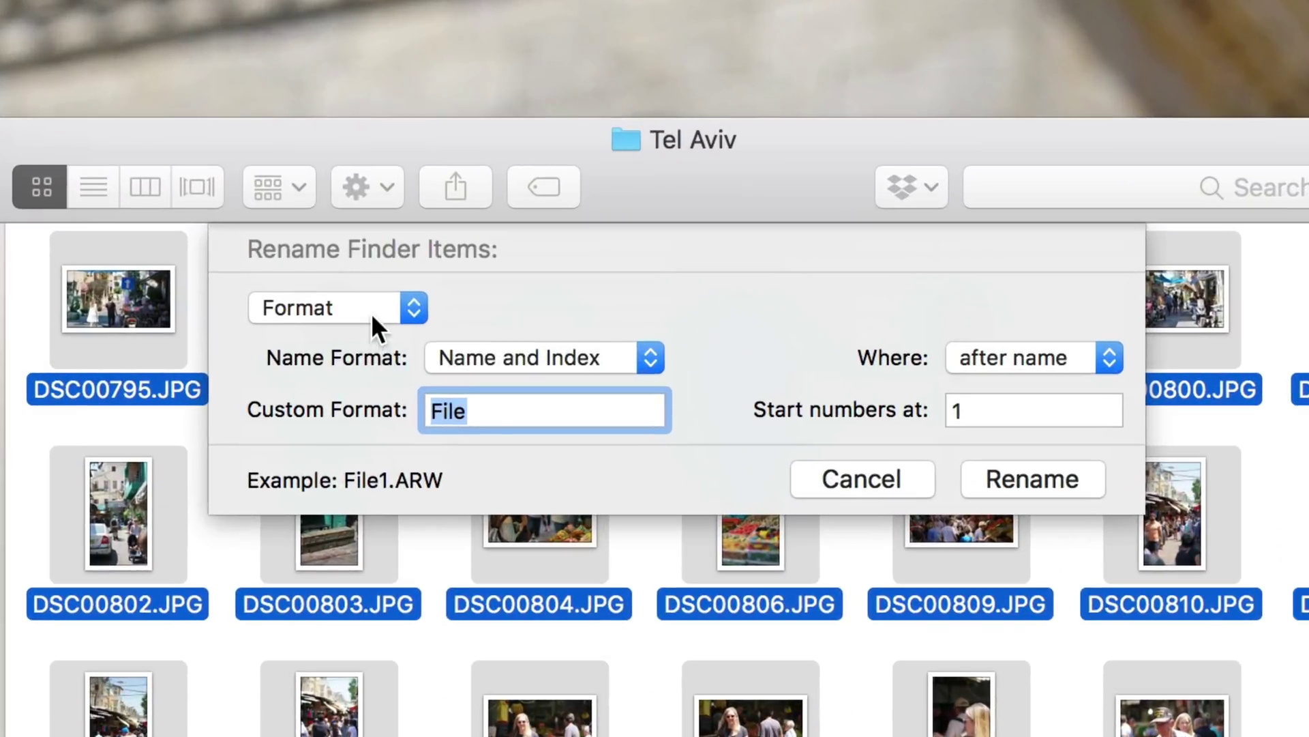
left_click(412, 254)
left_click(417, 203)
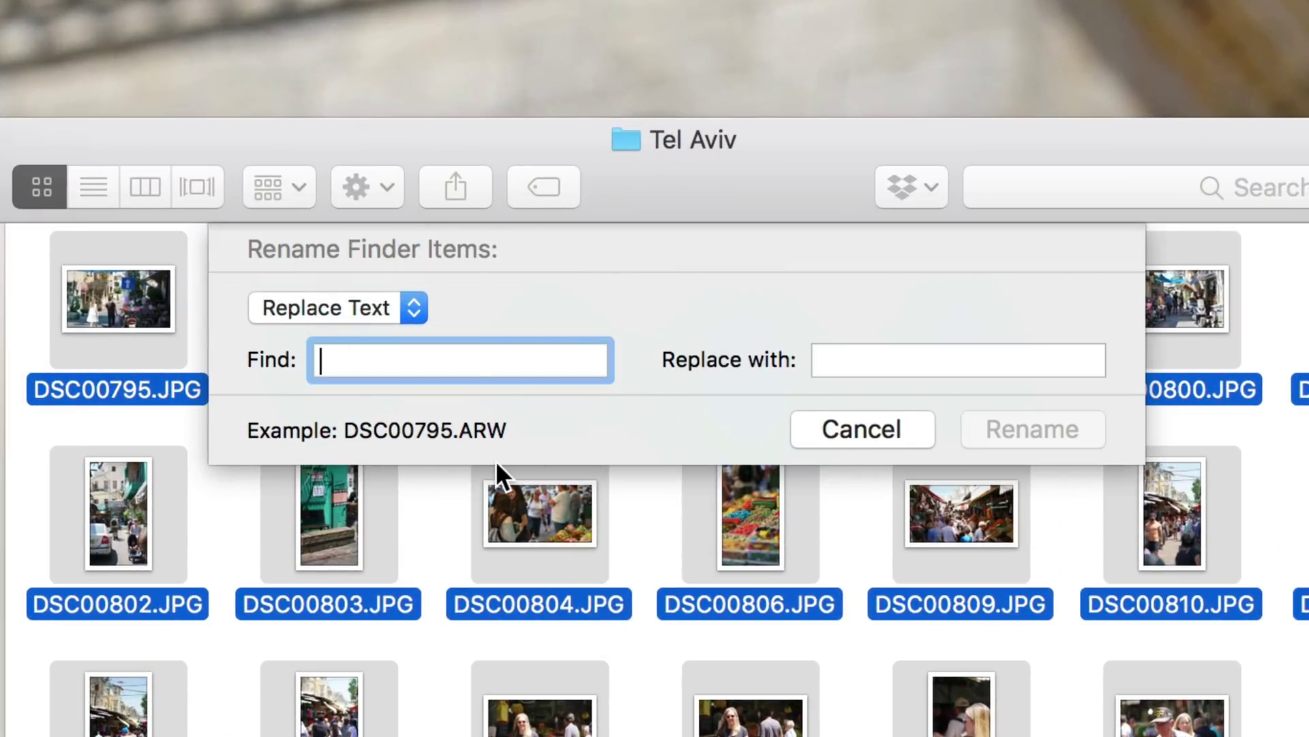
type("DSC")
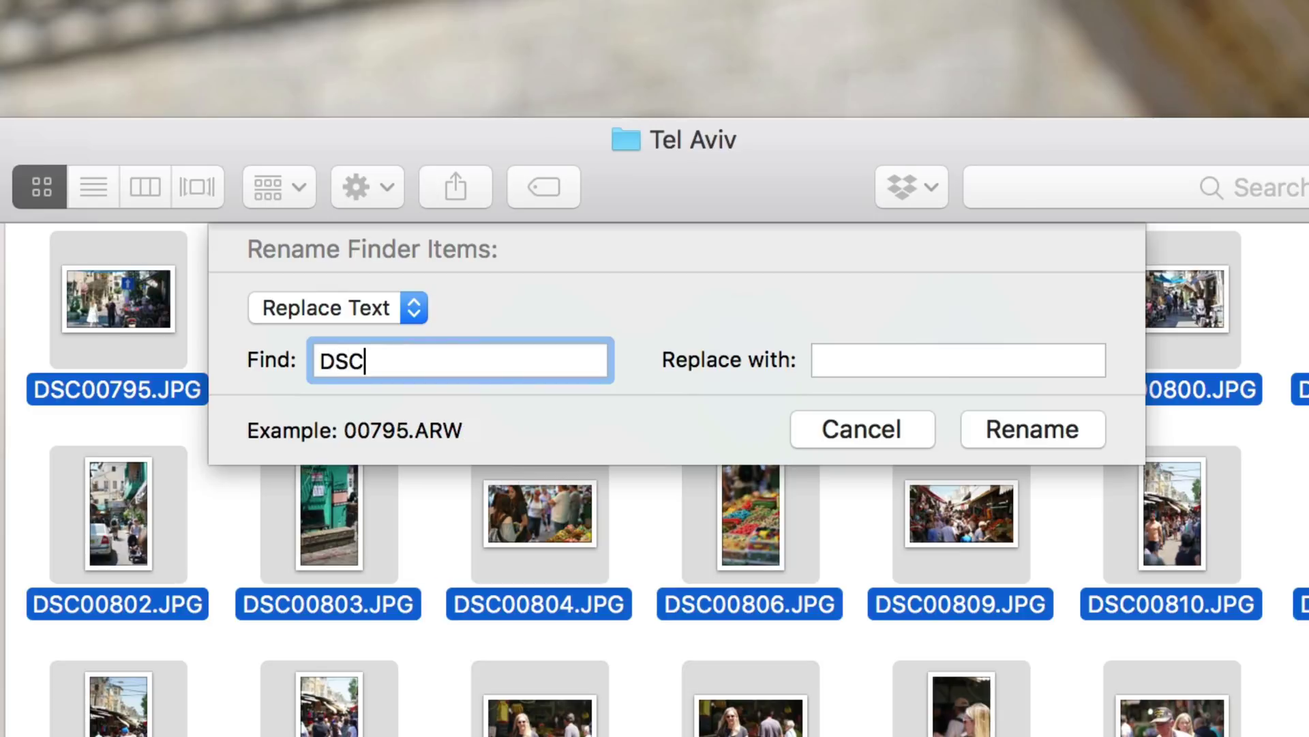
left_click(829, 361)
type("Israel")
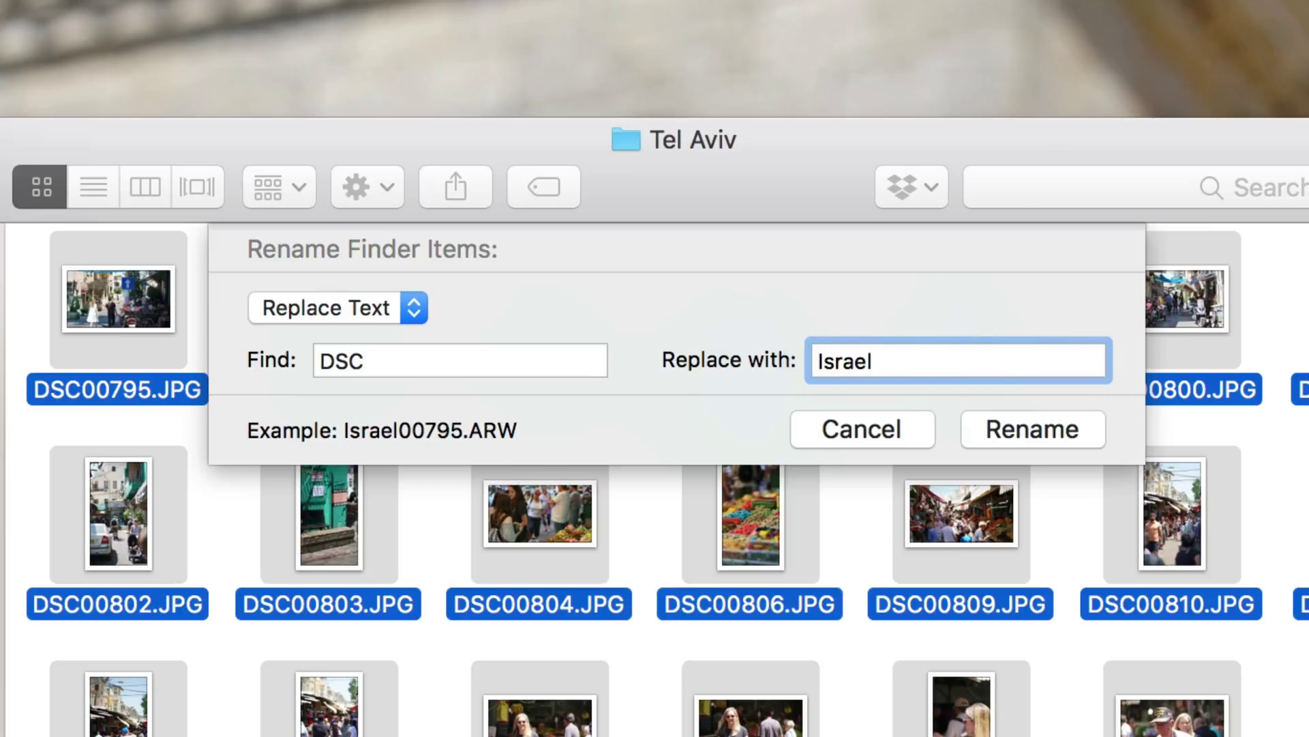
- Switch to Format with custom name Tel_Aviv_ starting at 1, apply the rename, then deselect
left_click(360, 320)
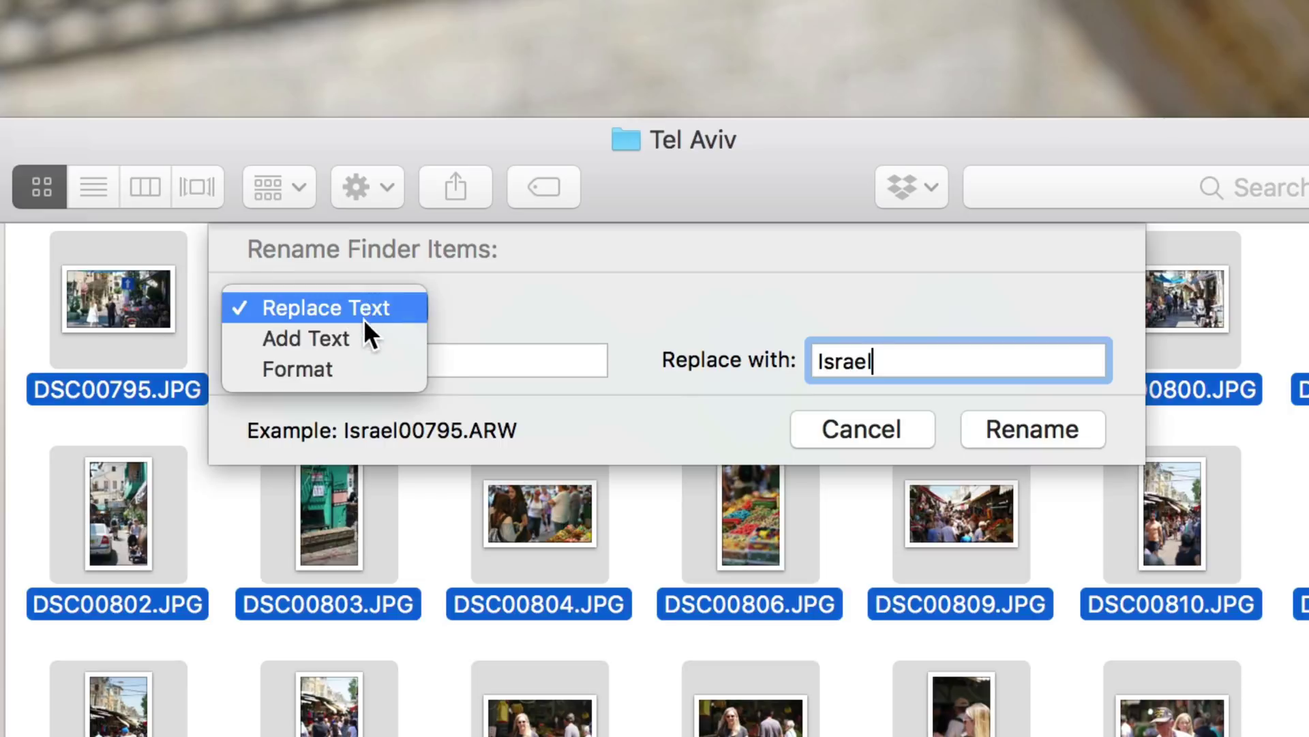
left_click(349, 367)
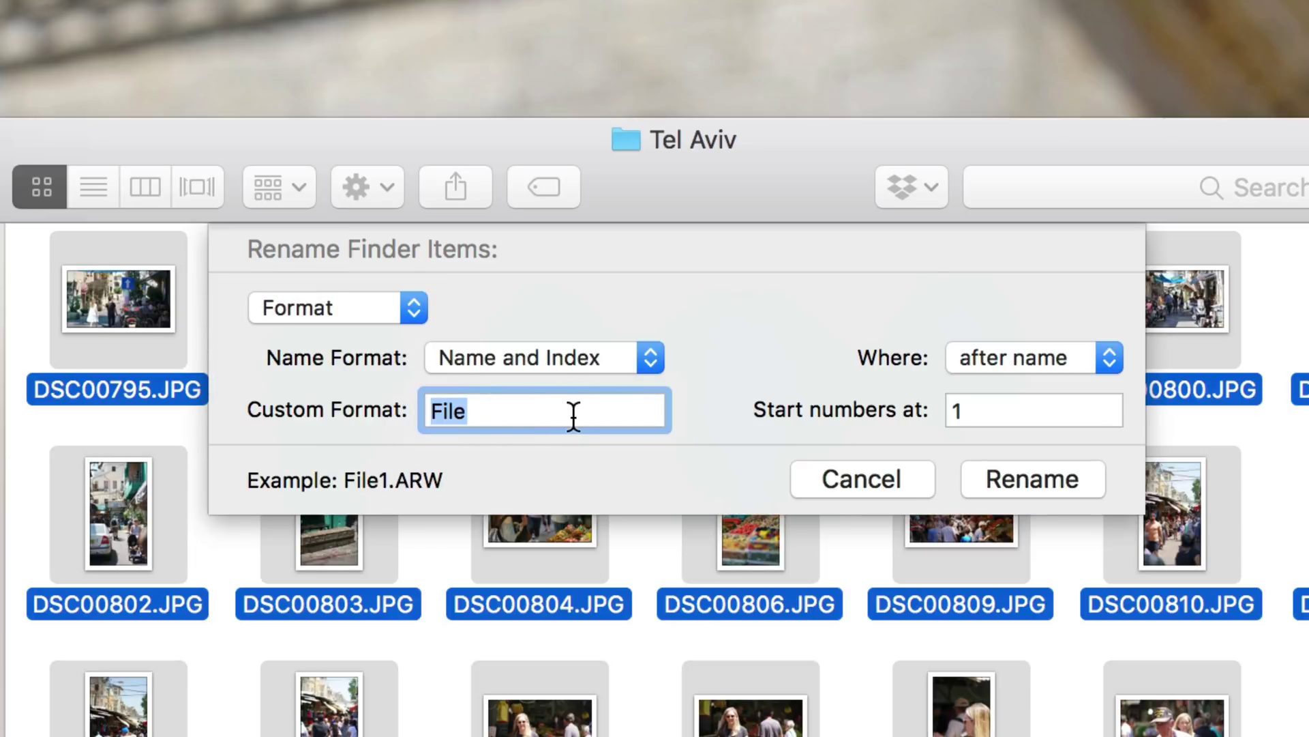
type("Tel_Avai")
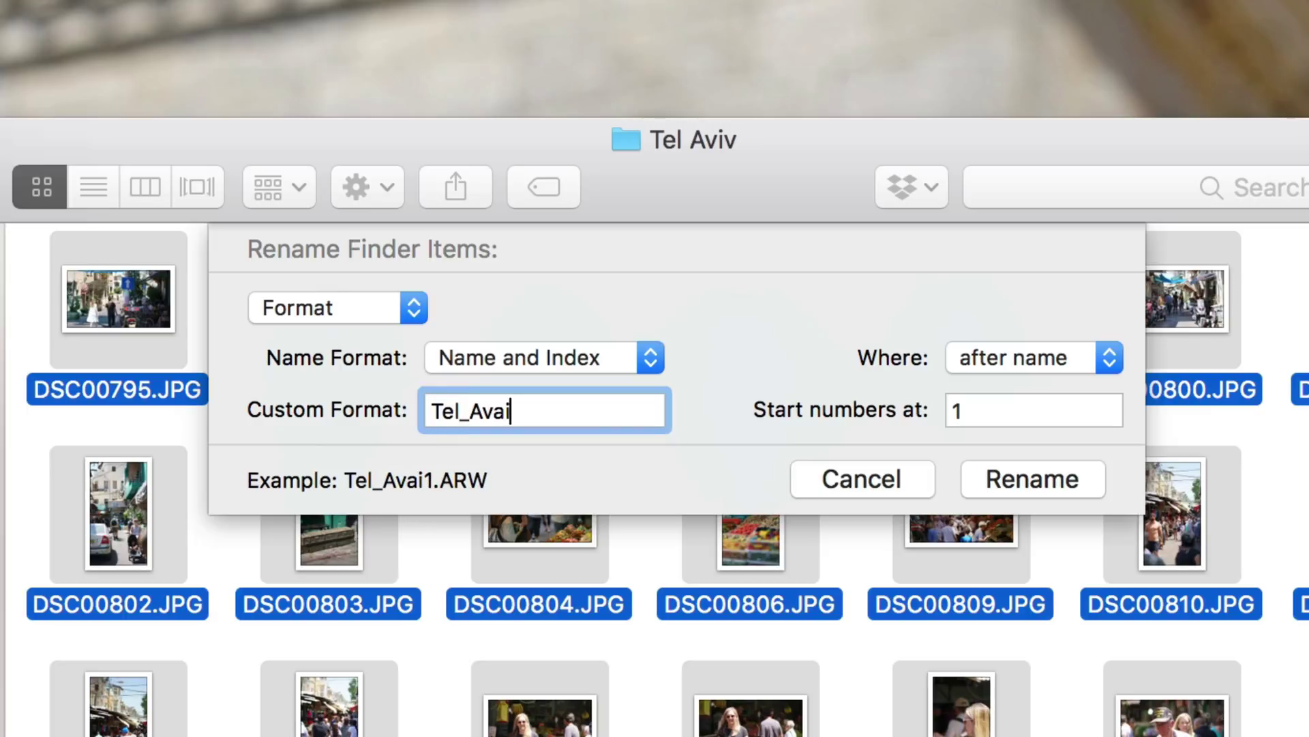
key("BackSpace")
key("BackSpace")
type("iv_")
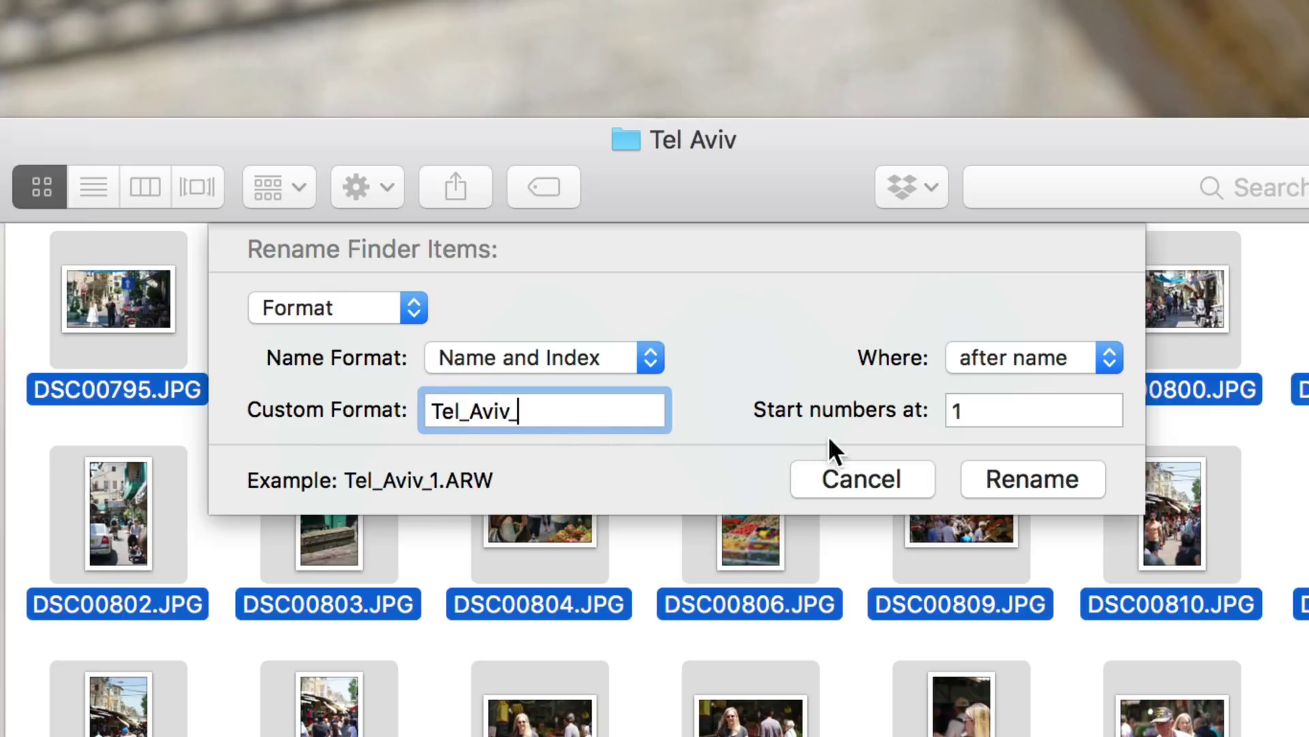
left_click(988, 409)
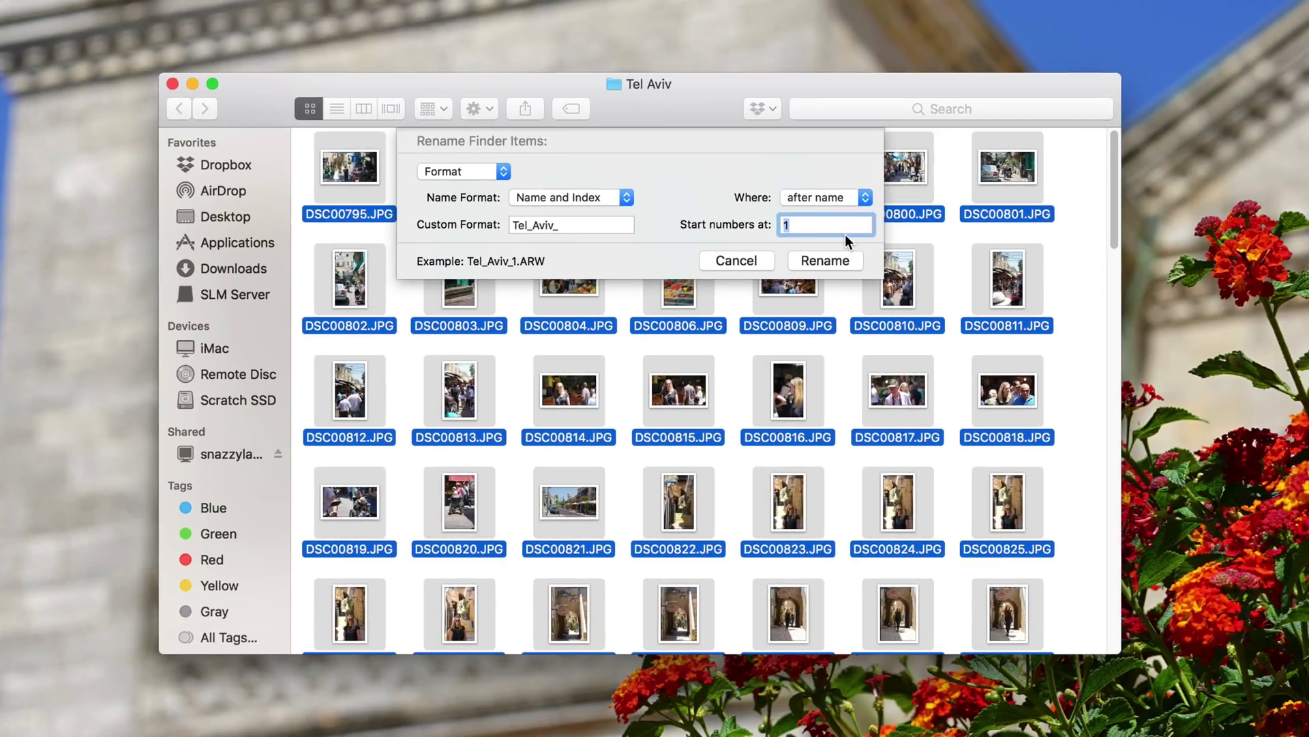
left_click(1033, 479)
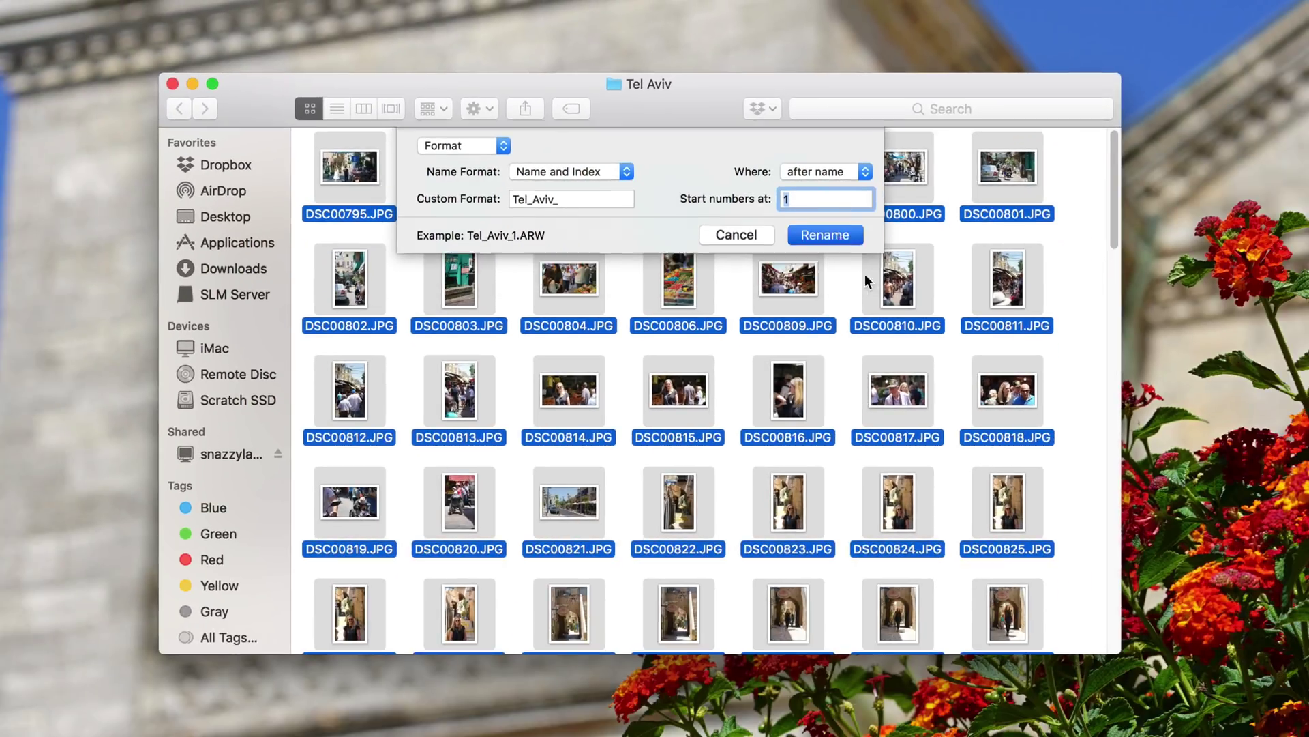
left_click(1059, 260)
left_click_drag(1114, 215, 1073, 612)
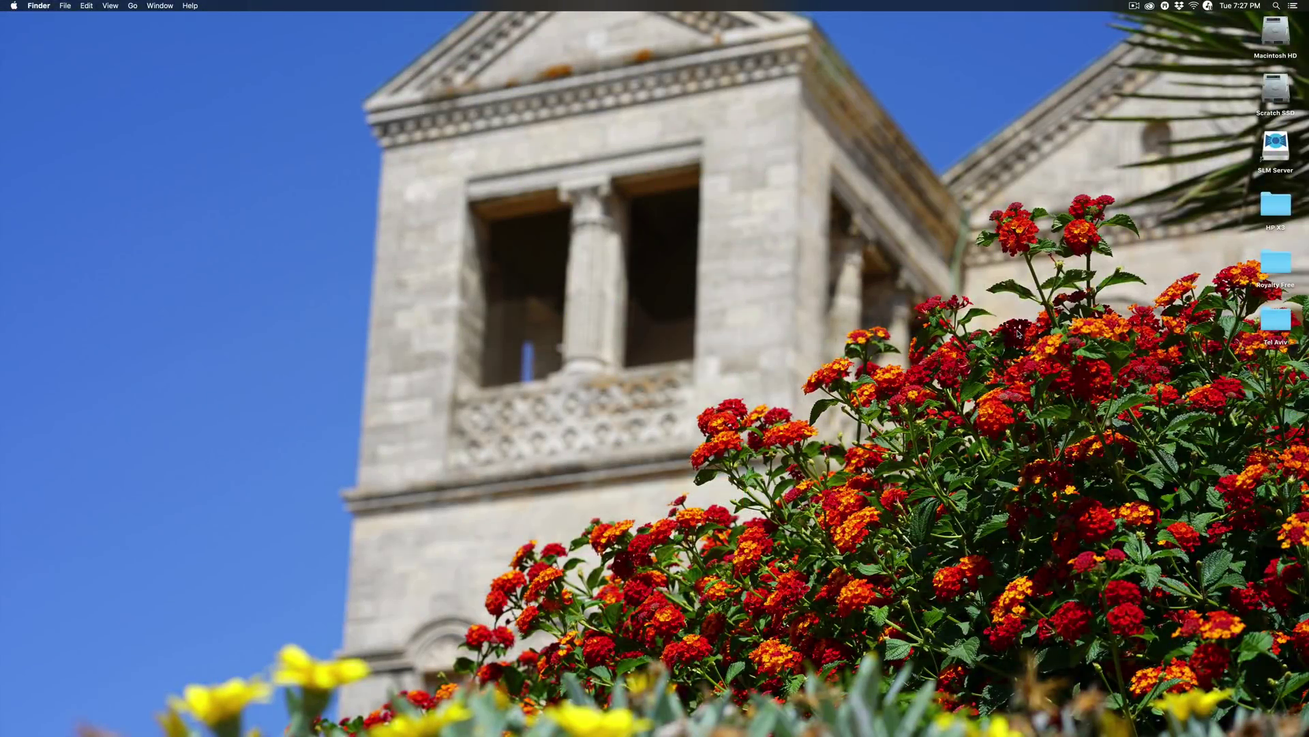
- Nudge the system volume up and down with the volume keys, settling at a low level
key("XF86AudioRaiseVolume")
key("XF86AudioRaiseVolume")
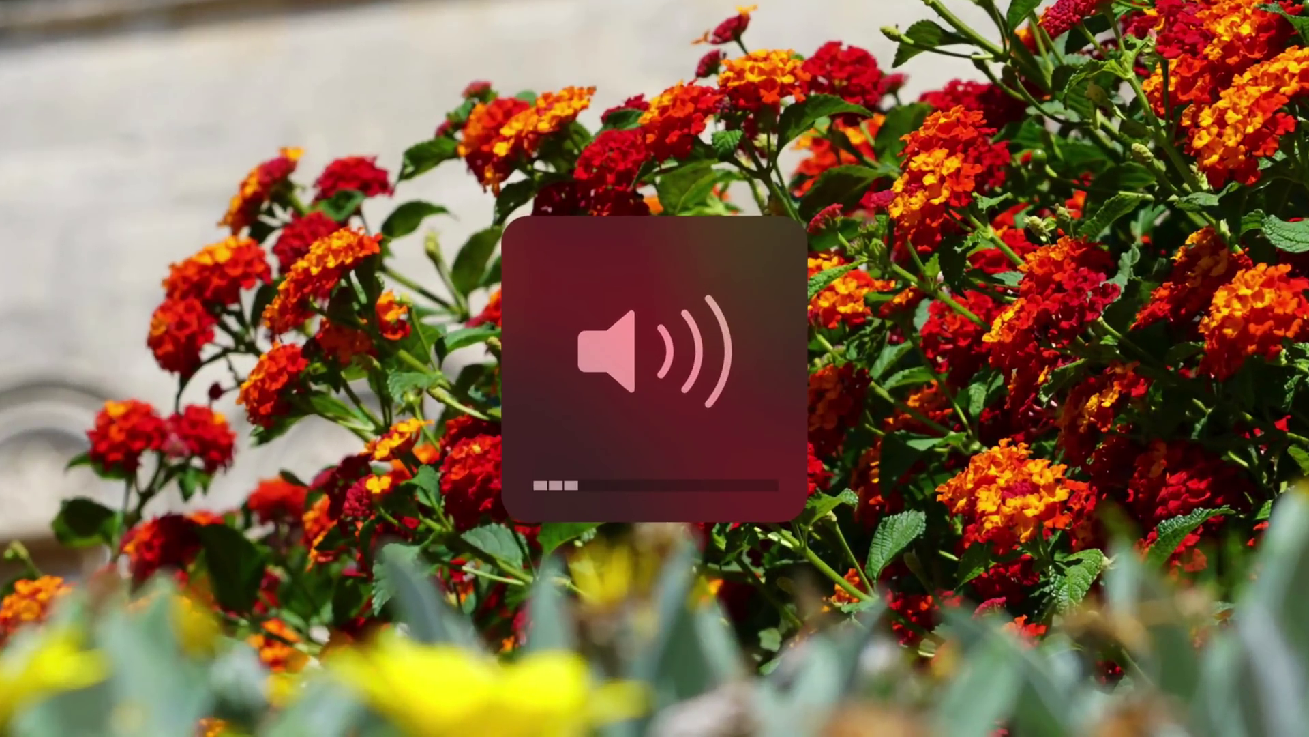
key("XF86AudioRaiseVolume")
key("XF86AudioRaiseVolume")
key("XF86AudioLowerVolume")
key("XF86AudioLowerVolume")
key("XF86AudioLowerVolume")
key("XF86AudioLowerVolume")
key("XF86AudioLowerVolume")
key("XF86AudioRaiseVolume")
key("XF86AudioRaiseVolume")
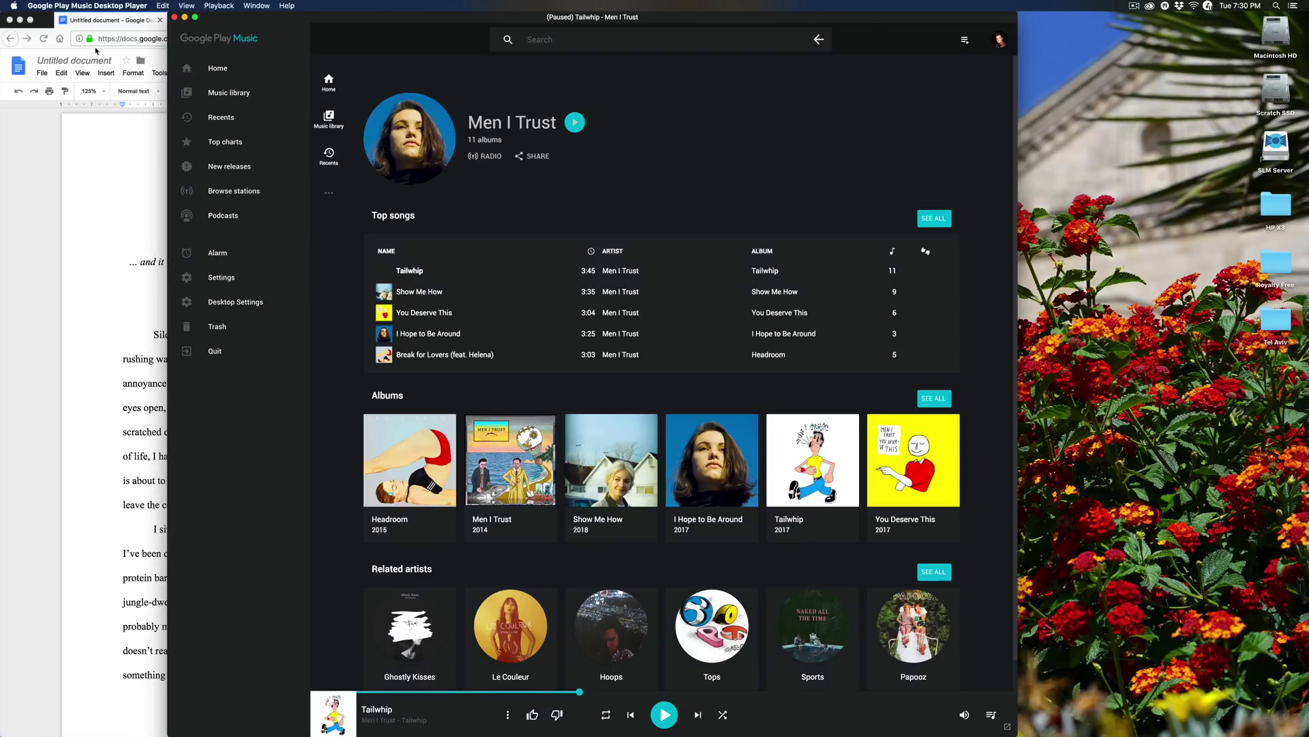
- Bring the Google Docs essay window forward and move it down and right over Google Play Music
left_click(49, 25)
mouse_move(49, 25)
left_mouse_down()
mouse_move(341, 15)
mouse_move(51, 3)
left_mouse_up()
left_click(800, 169)
left_click_drag(48, 23, 242, 121)
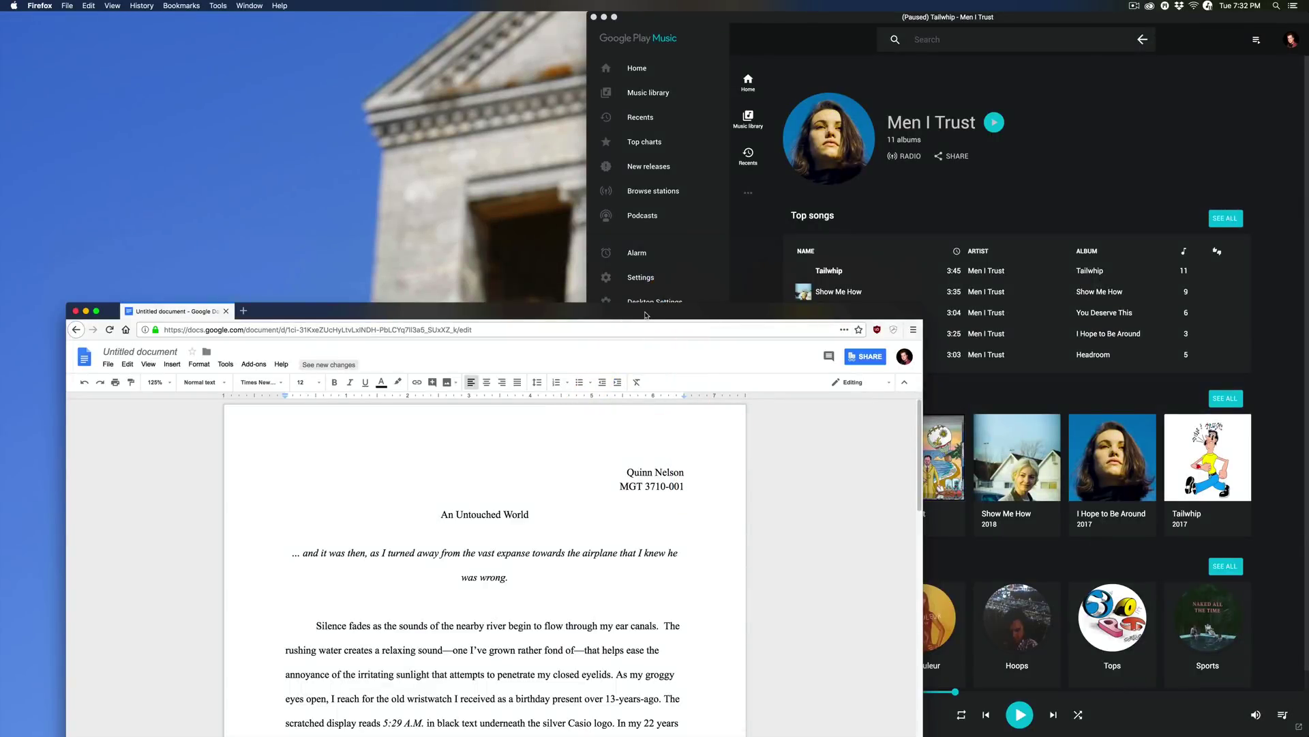
- Move and narrow the Google Docs window to uncover Google Play Music
left_click_drag(645, 316, 573, 21)
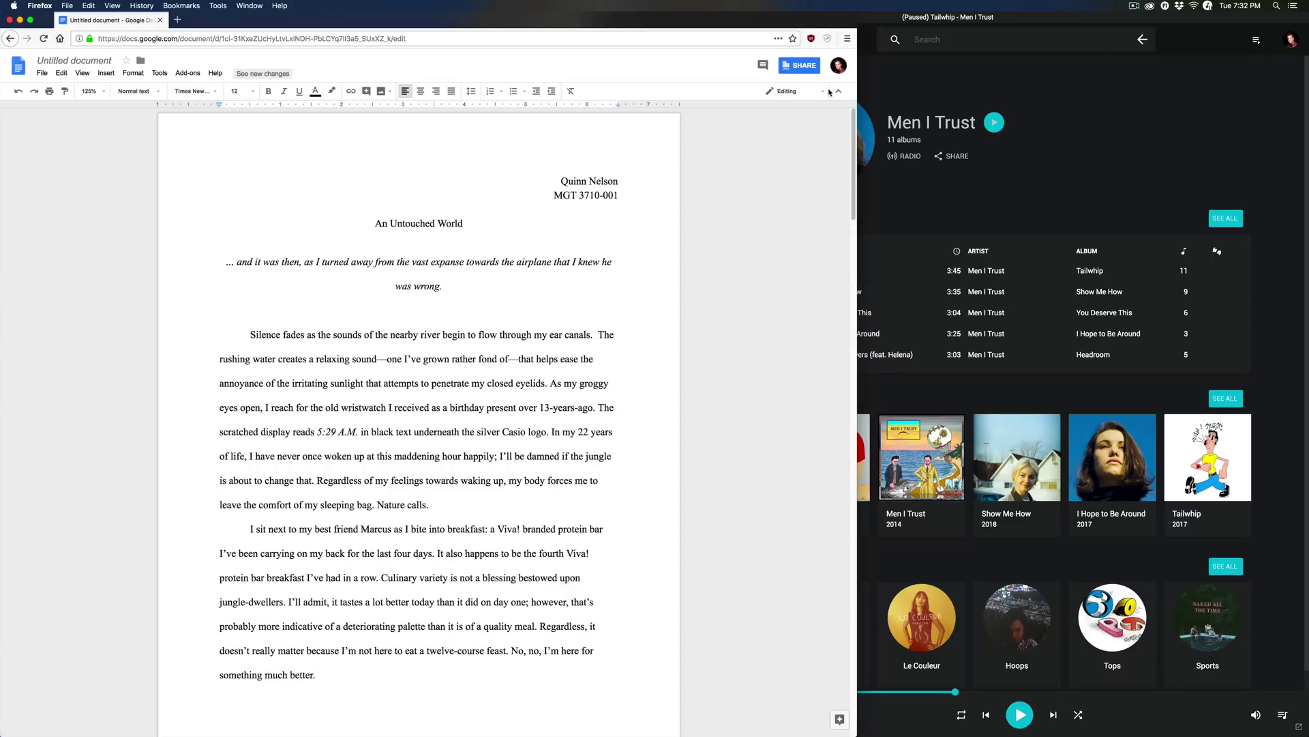
left_click_drag(858, 89, 820, 95)
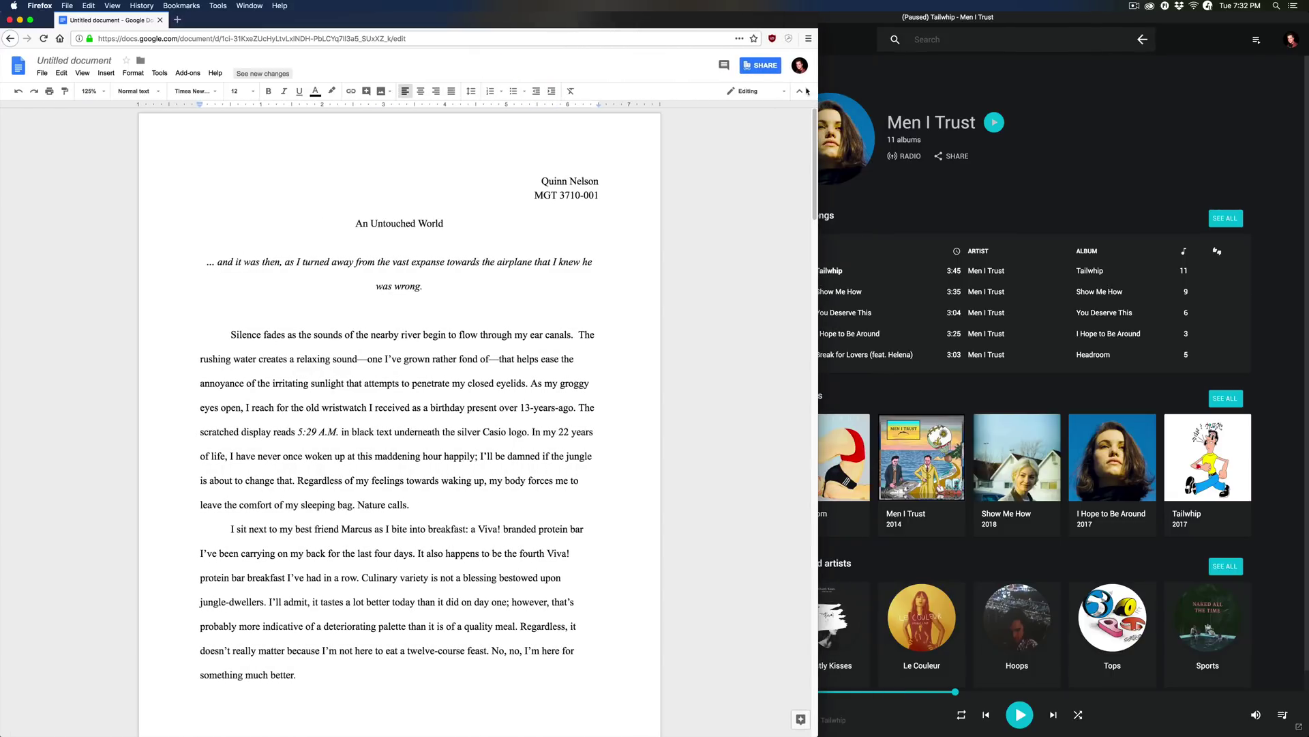
left_click_drag(660, 19, 976, 121)
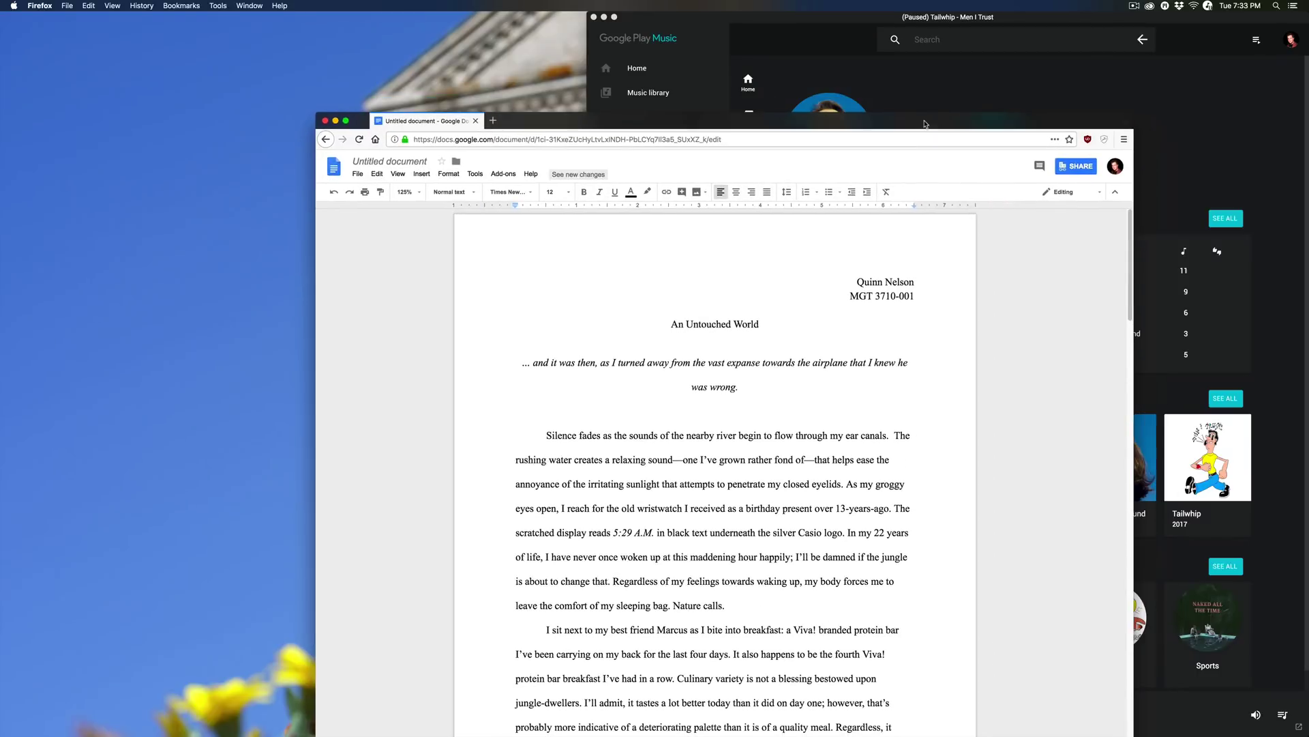
- Tile Docs on the left and Google Play Music on the right, widen the Docs pane, then return to the desktop
left_click(346, 123)
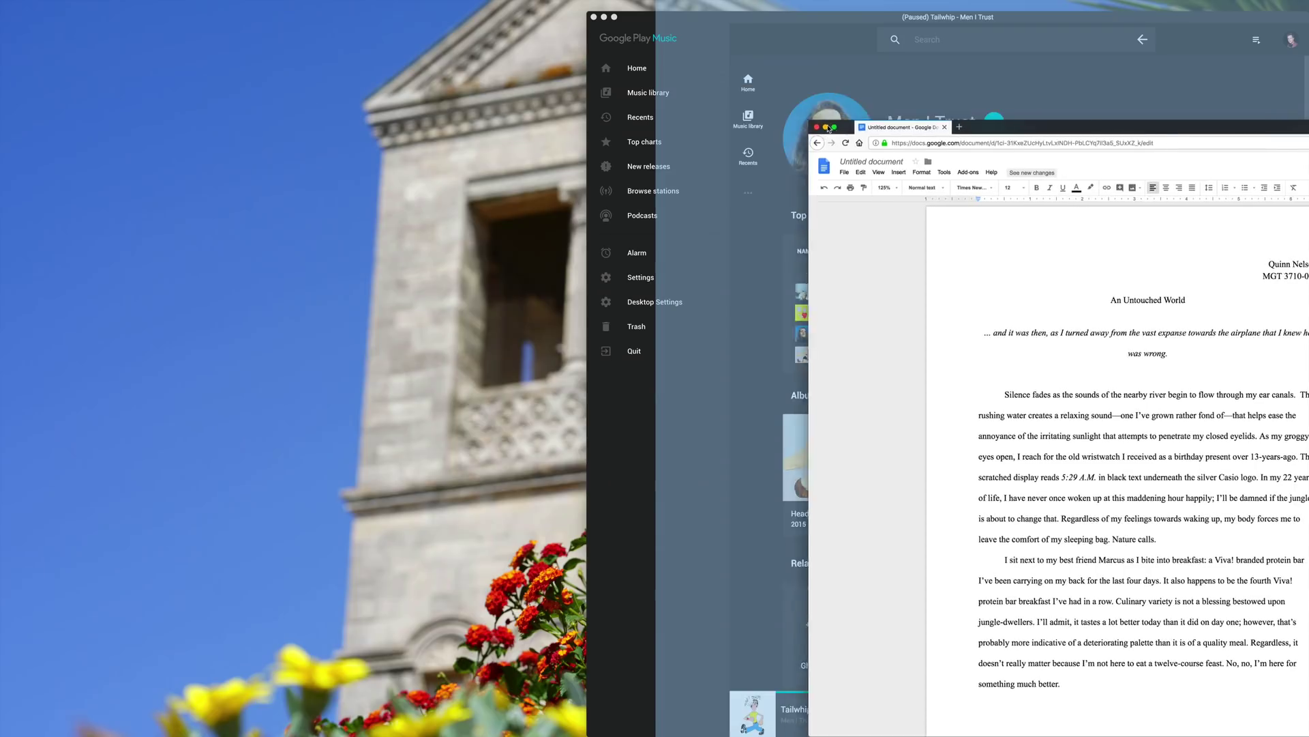
left_click_drag(828, 129, 103, 41)
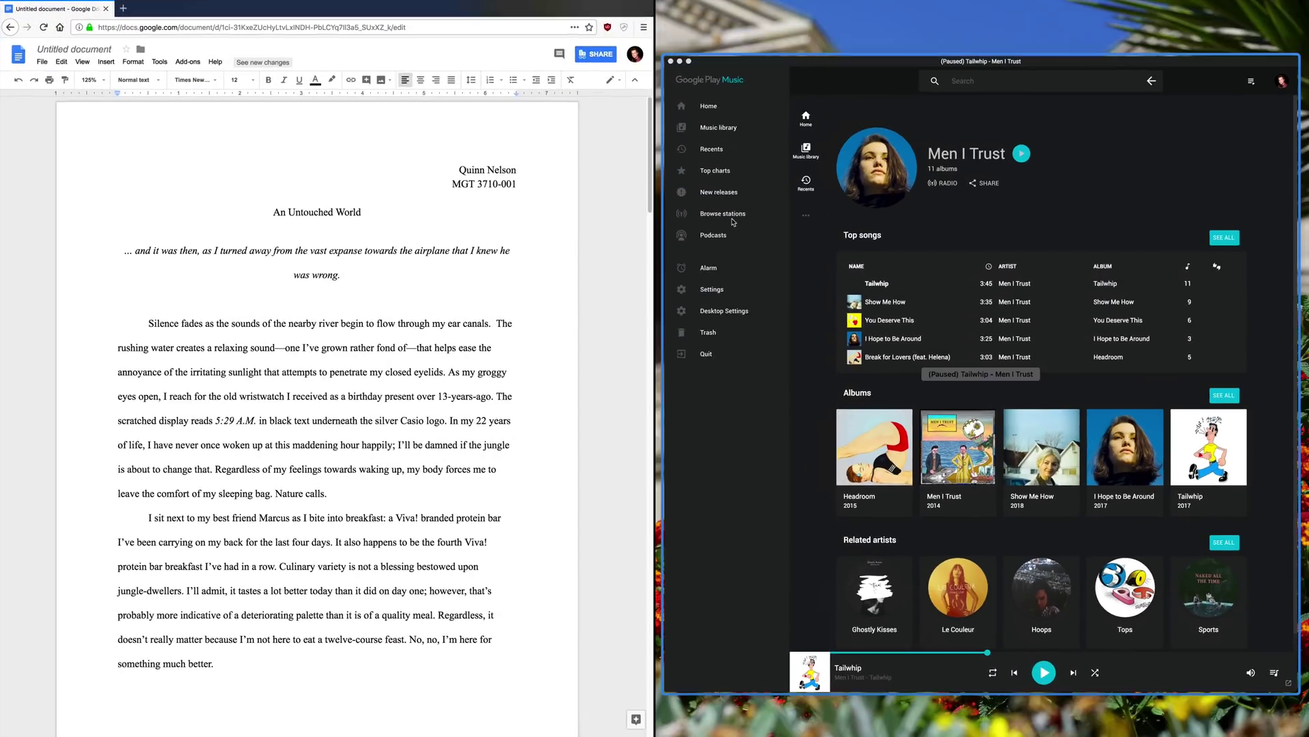
left_click(732, 222)
left_click(732, 438)
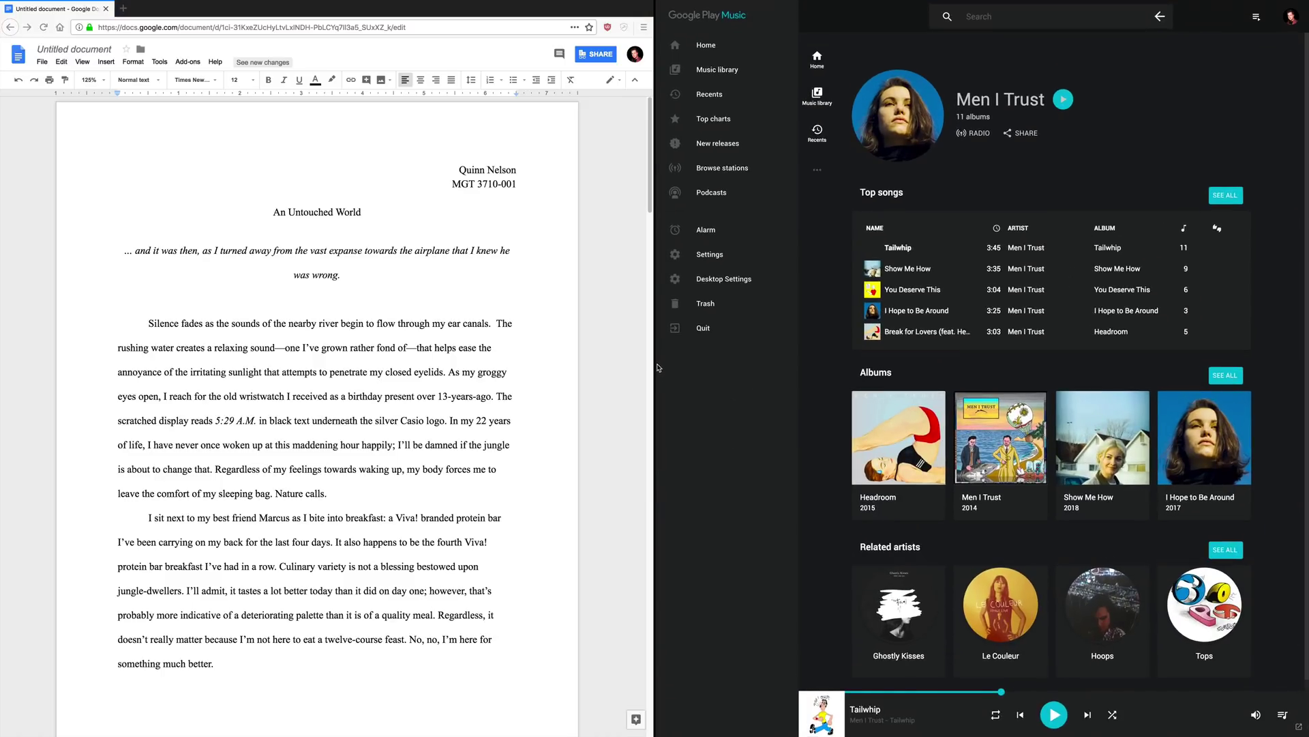
left_click_drag(656, 360, 800, 355)
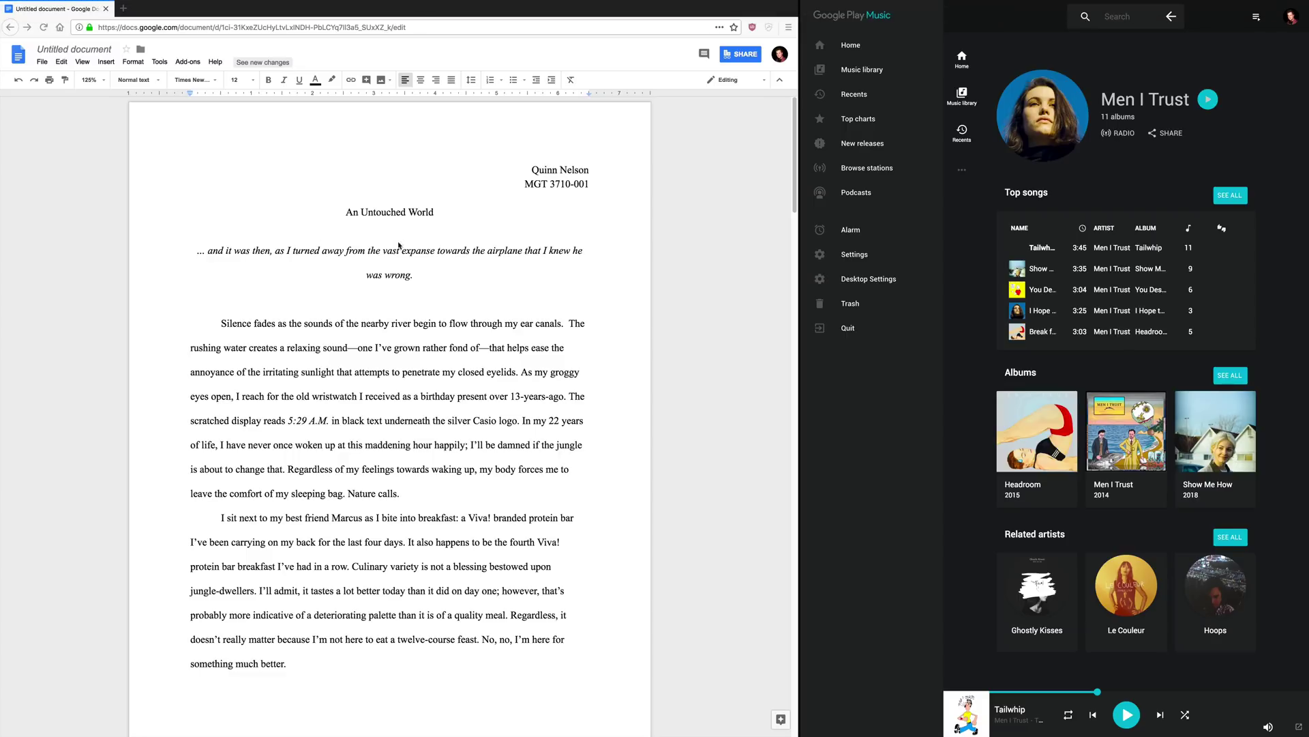
key("super+Tab")
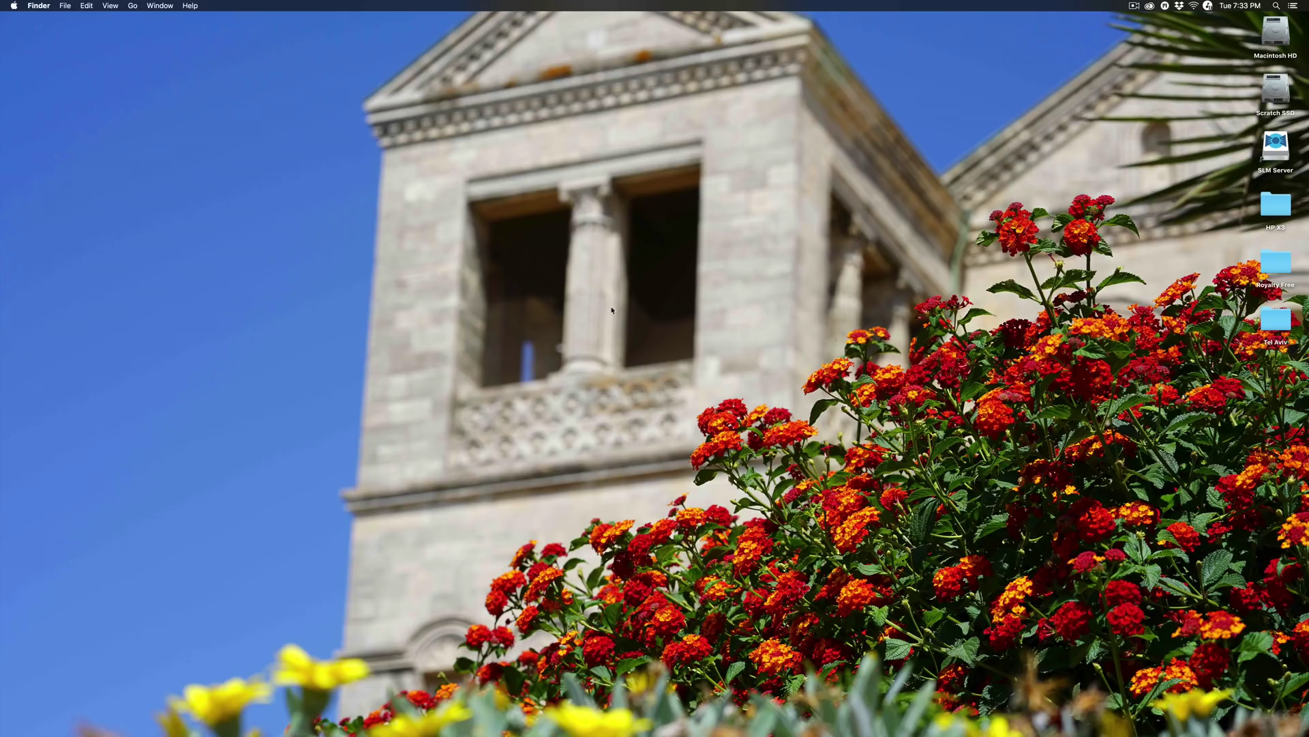
- Switch to Safari and browse the Siri Knowledge, iTunes Store, Web Videos and Movies tabs for 'dress'
key("super+Tab")
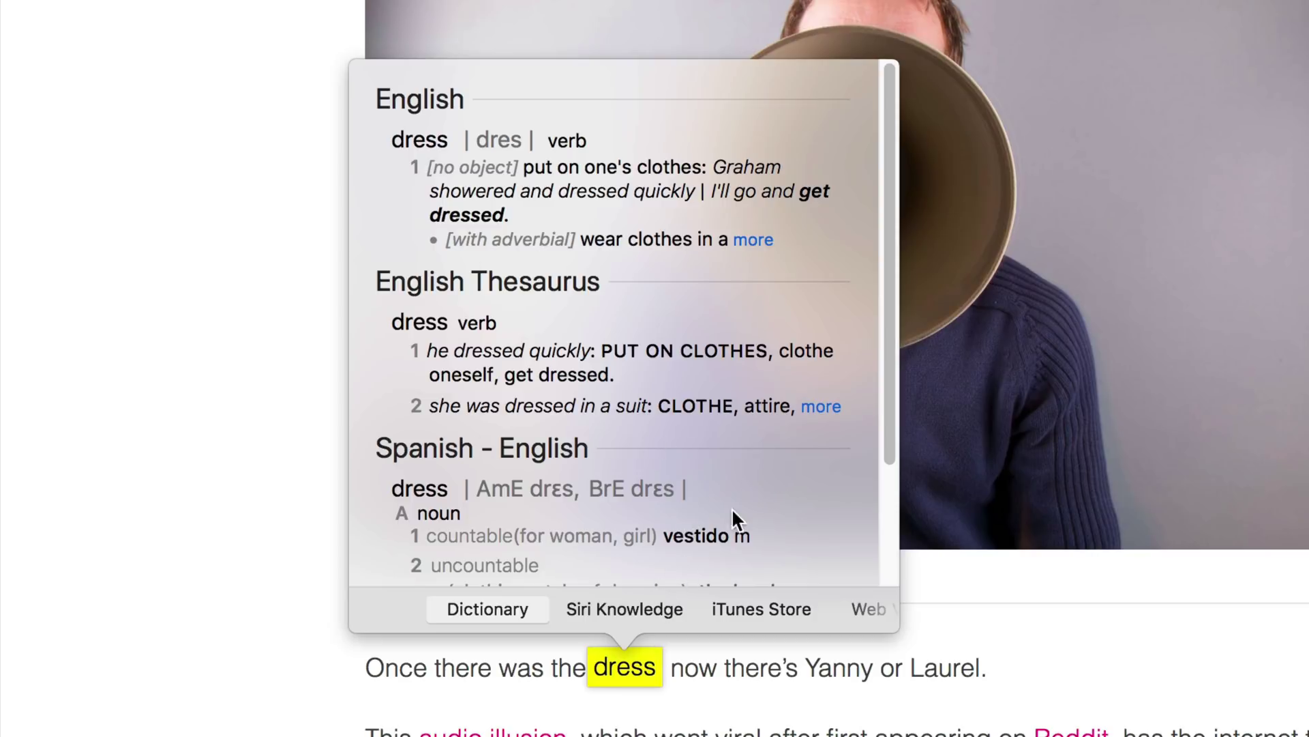
left_click(596, 612)
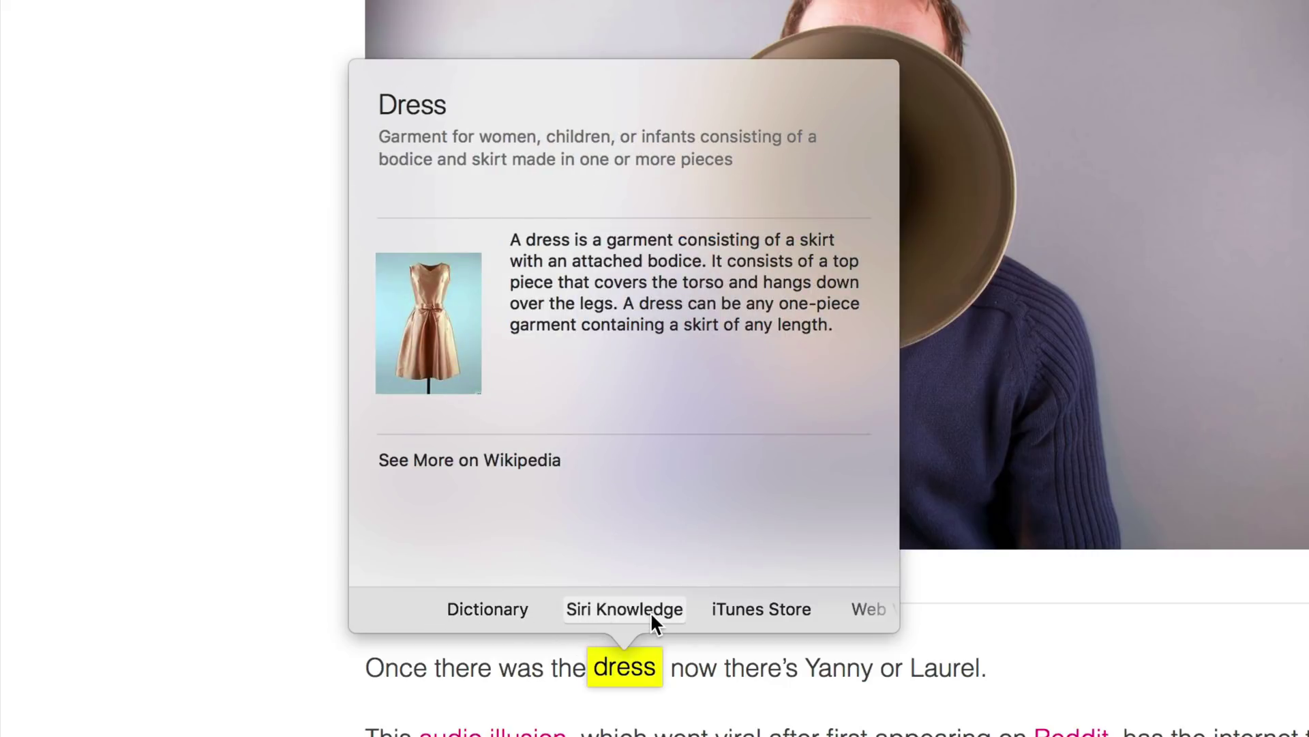
left_click(750, 613)
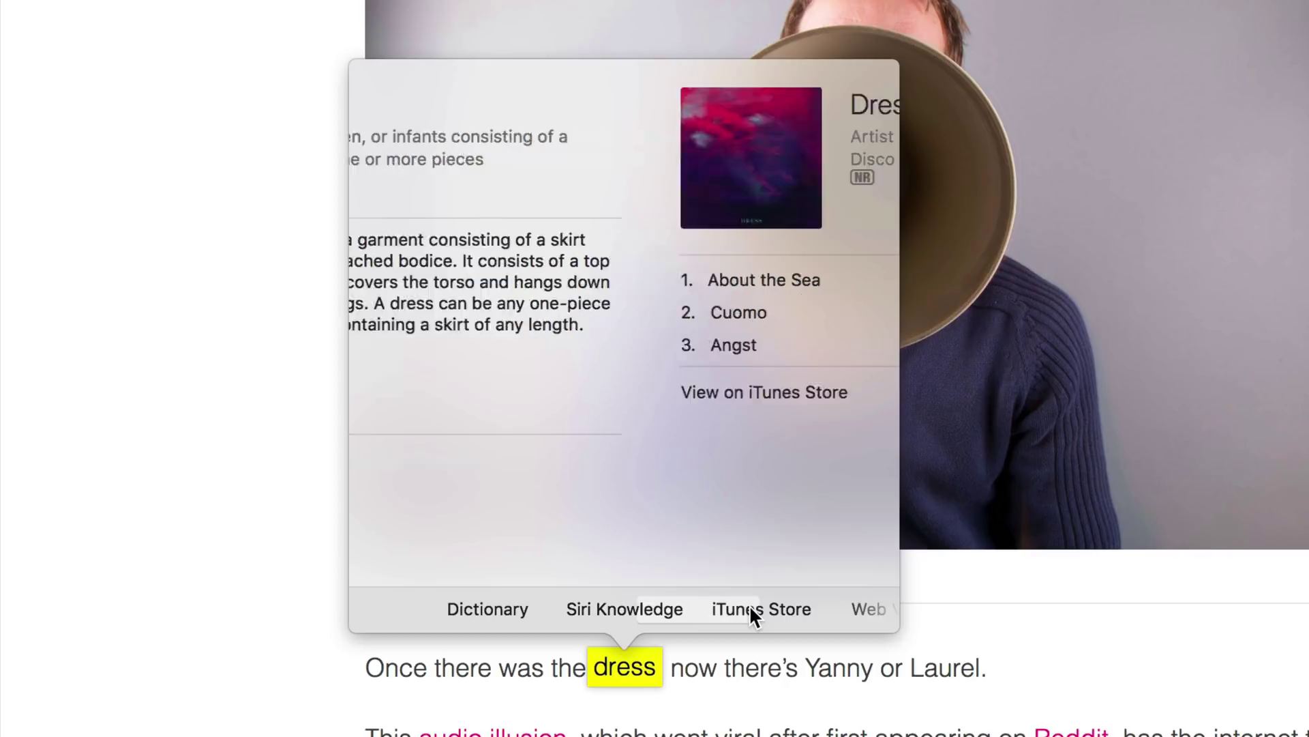
left_click(855, 613)
left_click(856, 614)
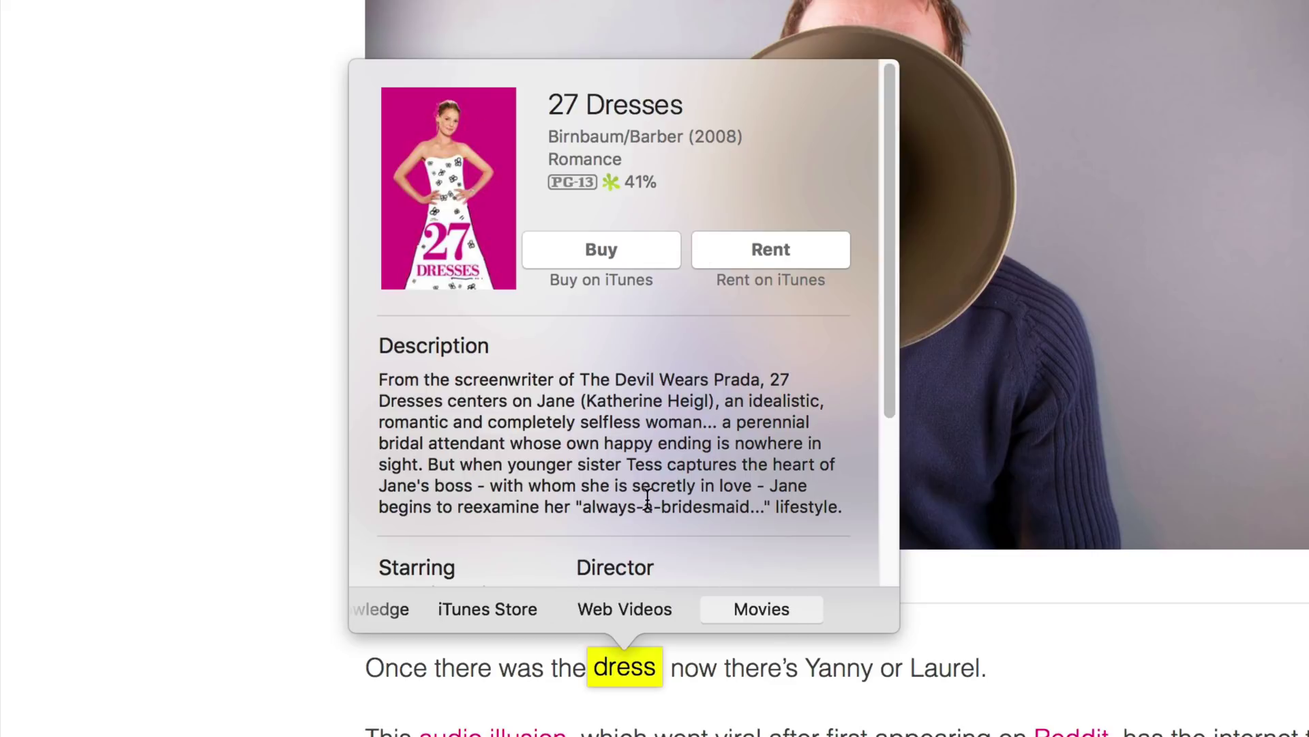
- Return to the Dictionary definitions of 'dress', close the panel, and look the word up again
left_click(400, 607)
left_click(395, 610)
left_click(718, 685)
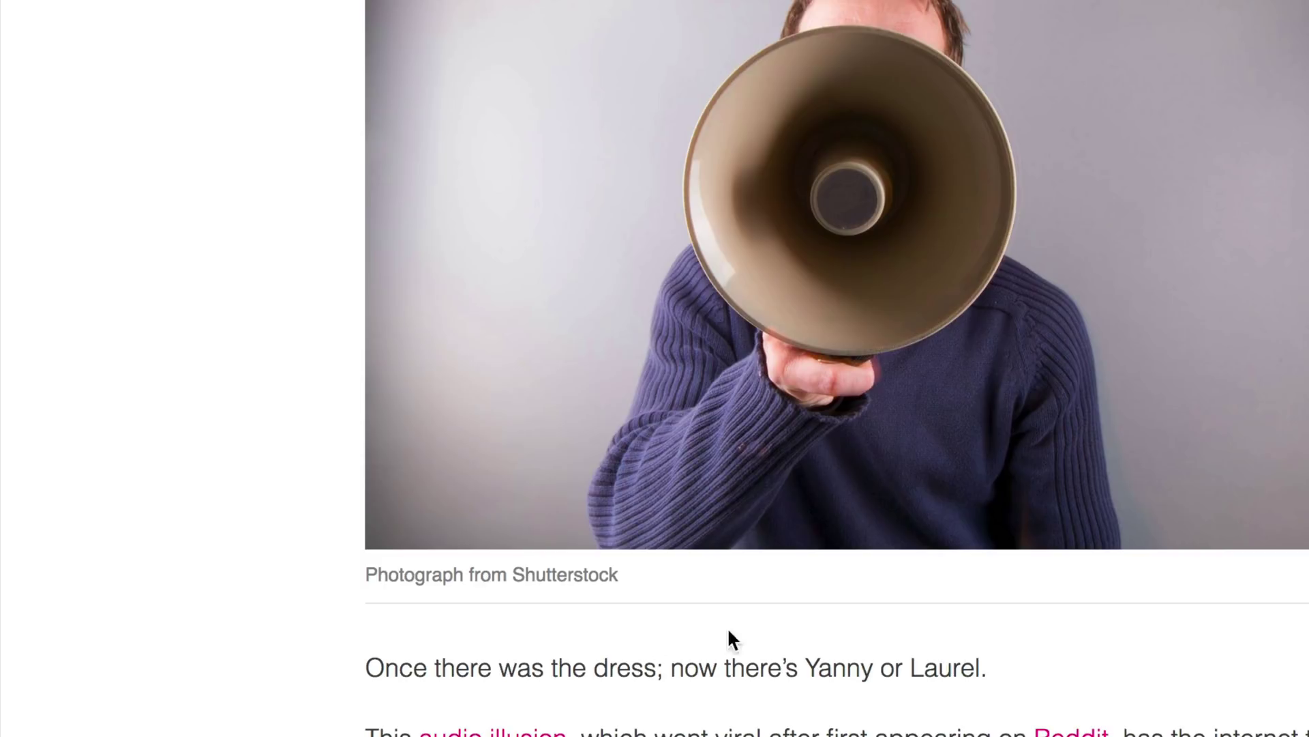
left_click(622, 668)
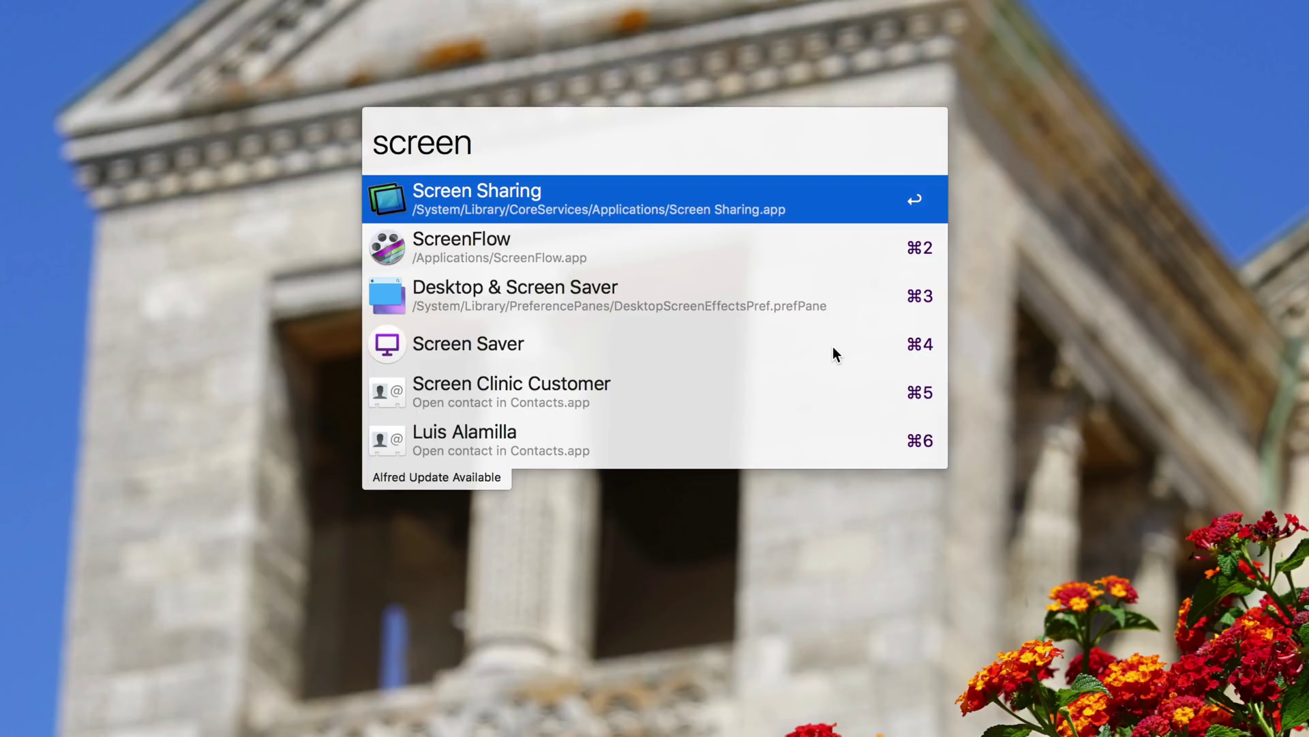
- Launch Screen Sharing from Alfred's results for 'screen'
key("Escape")
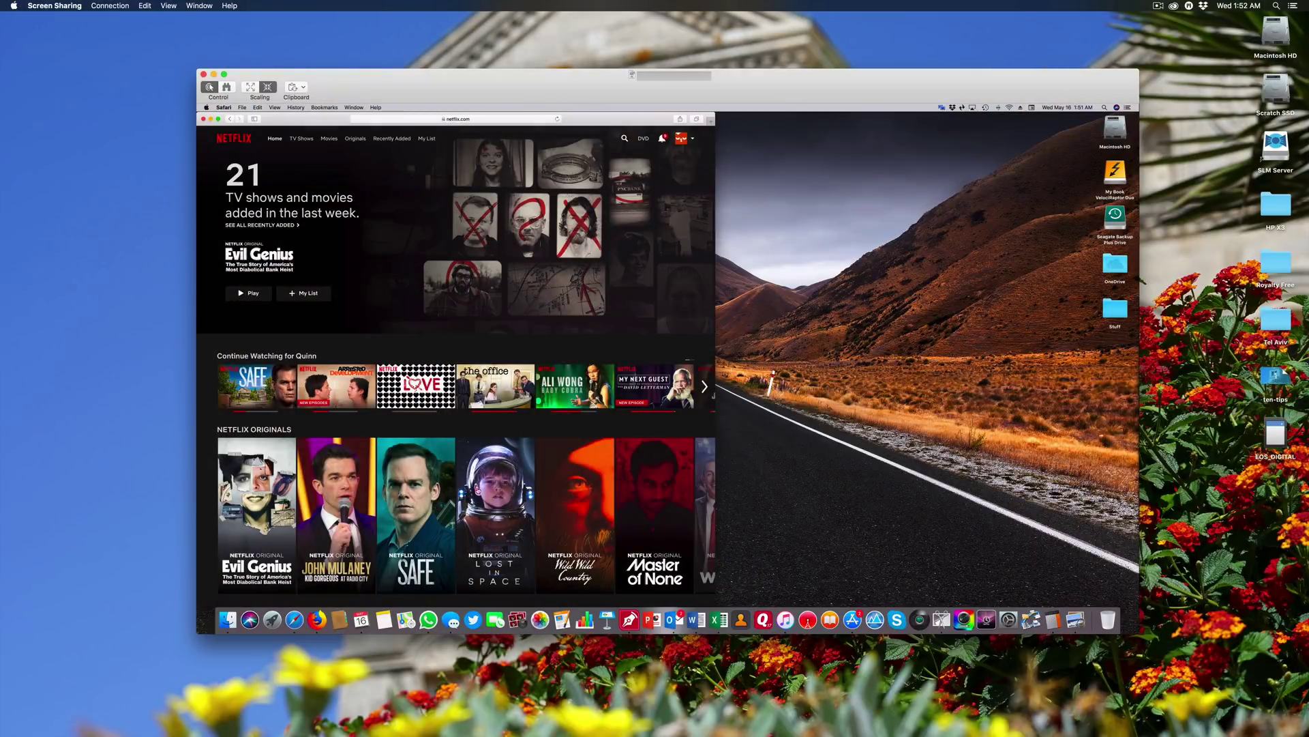
- Play the Safe episode from its Netflix preview card on the remote Mac
mouse_move(507, 496)
mouse_move(262, 511)
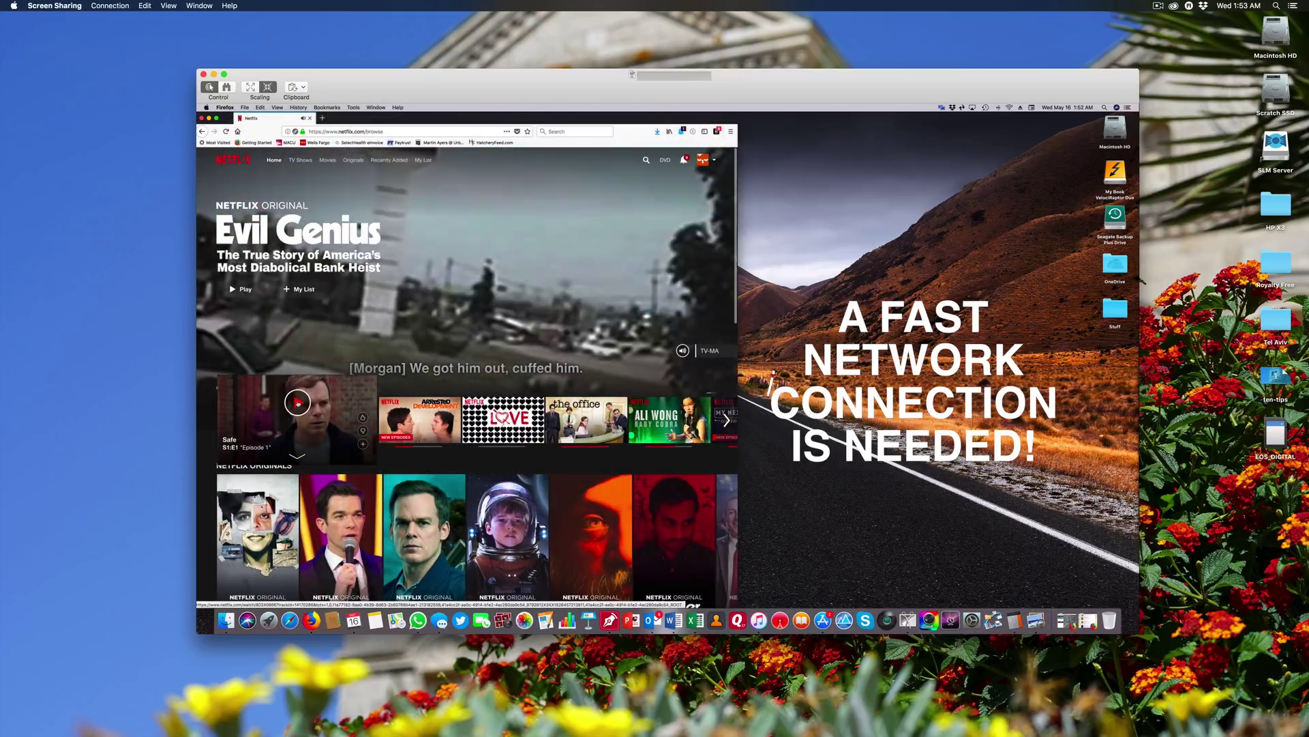
left_click(298, 402)
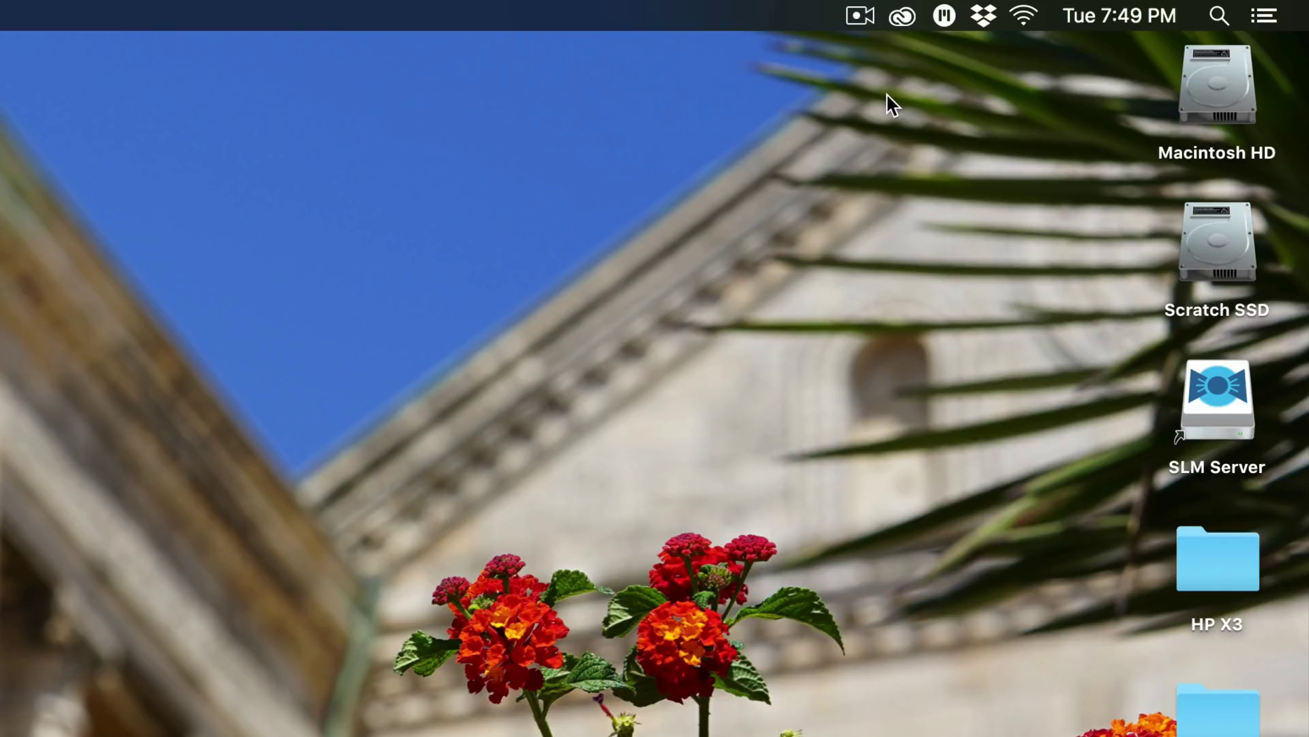
- Command-drag the Wi-Fi and Dropbox icons off the menu bar, leaving the M icon in place
left_click_drag(1023, 15, 1058, 14)
left_click_drag(1033, 19, 930, 300)
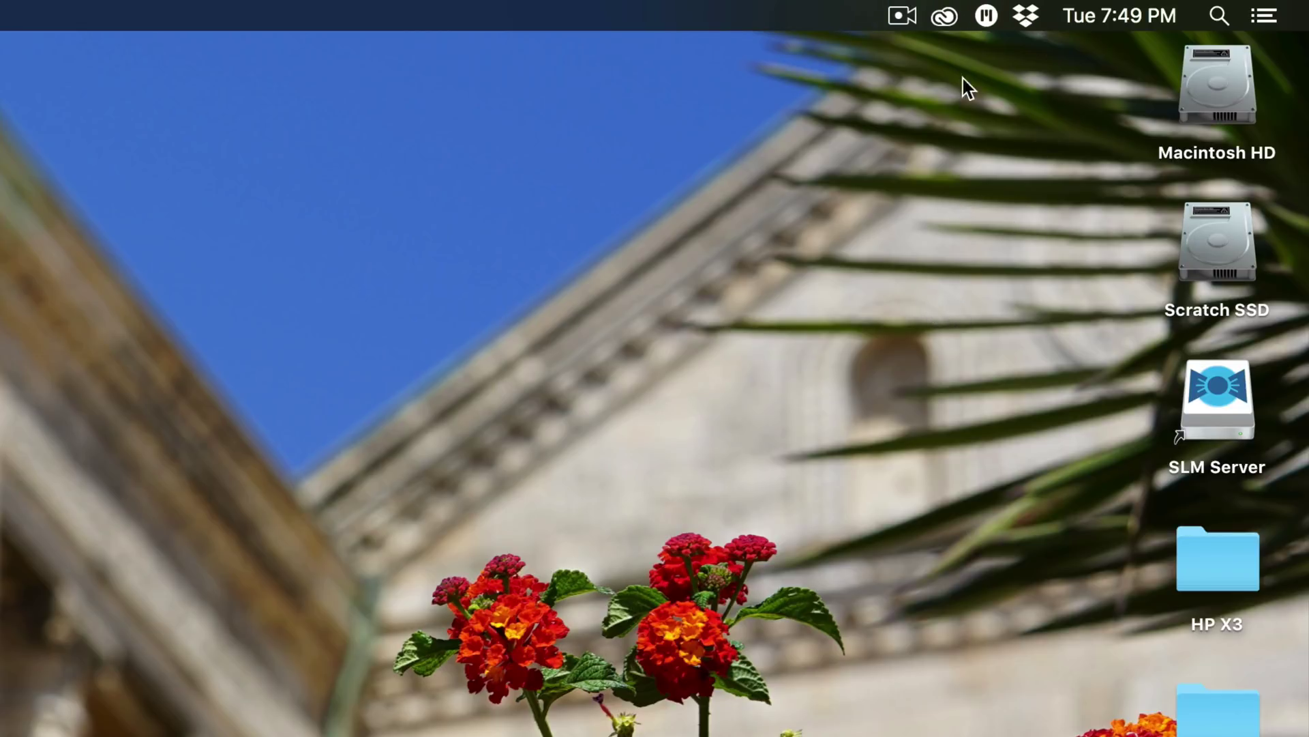
mouse_move(1026, 15)
left_mouse_down()
mouse_move(980, 15)
mouse_move(1031, 20)
left_mouse_up()
left_click(1031, 19)
left_click(1032, 21)
left_click_drag(1030, 20, 1039, 88)
left_click_drag(982, 31, 1043, 29)
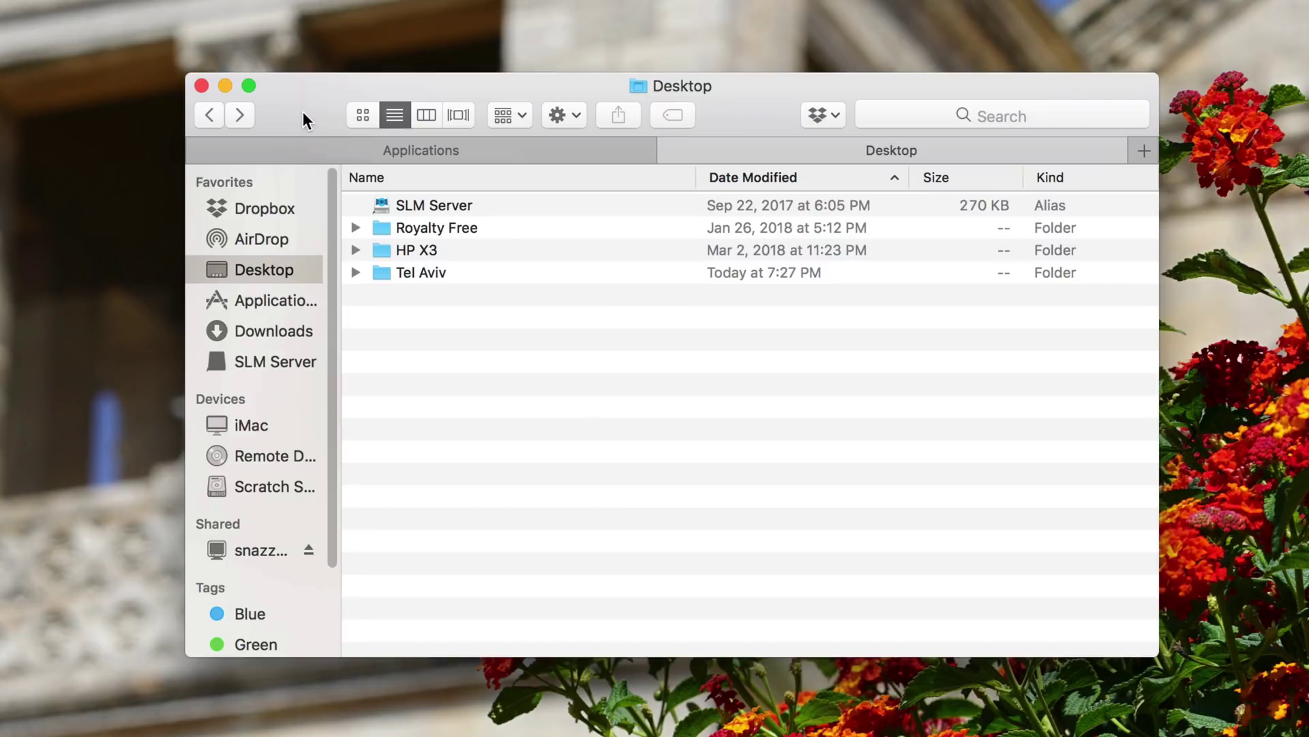
right_click(303, 112)
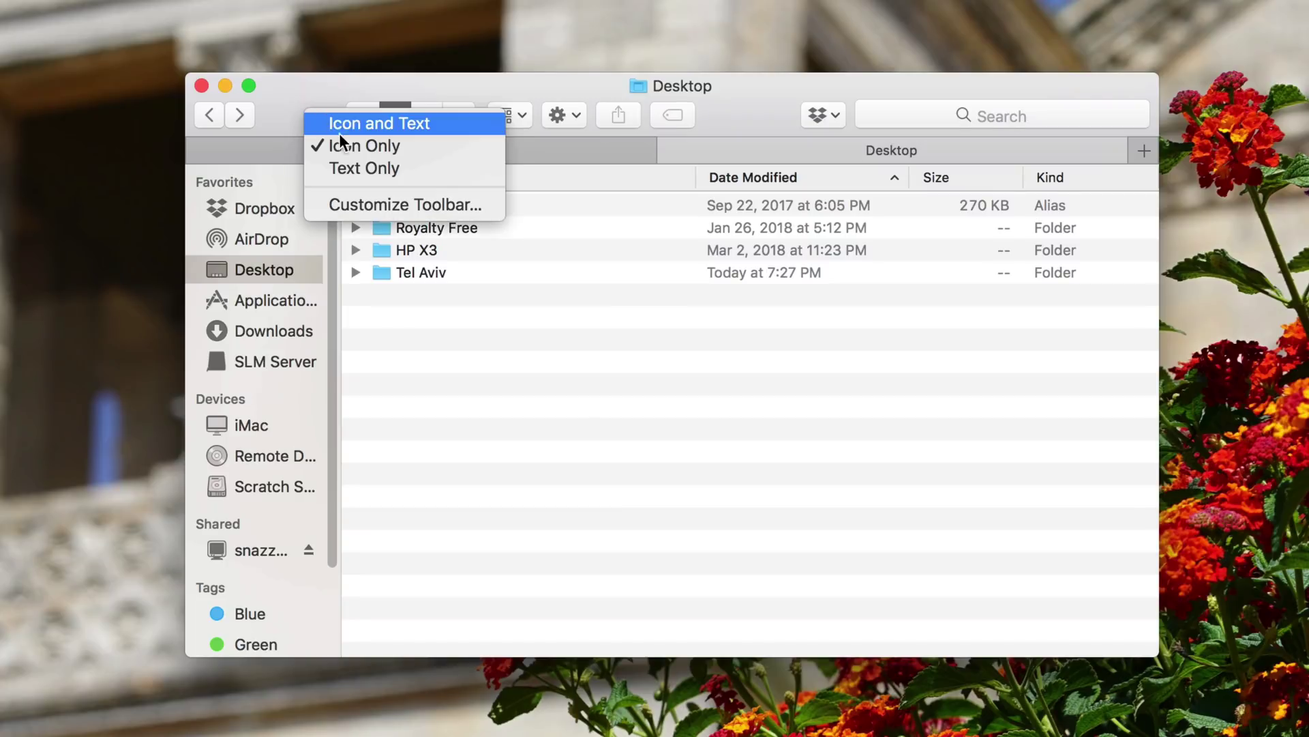
left_click(363, 206)
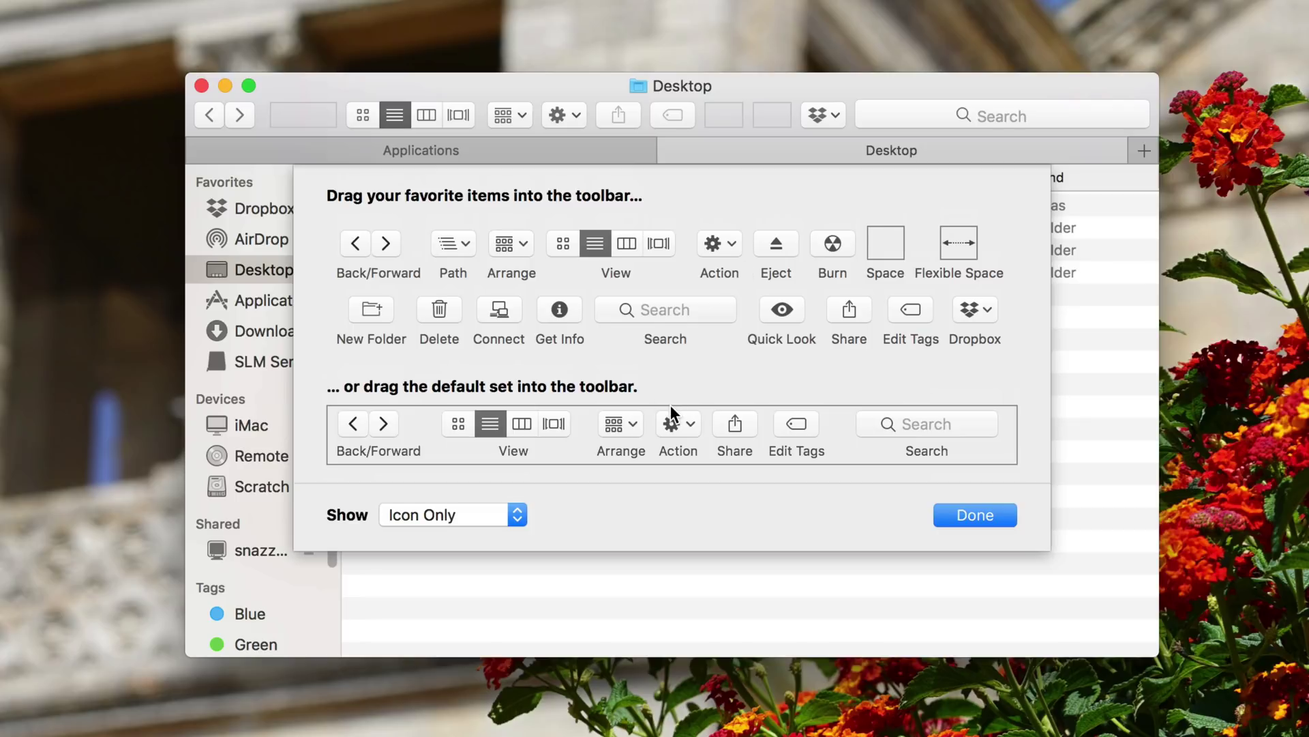
left_click(978, 513)
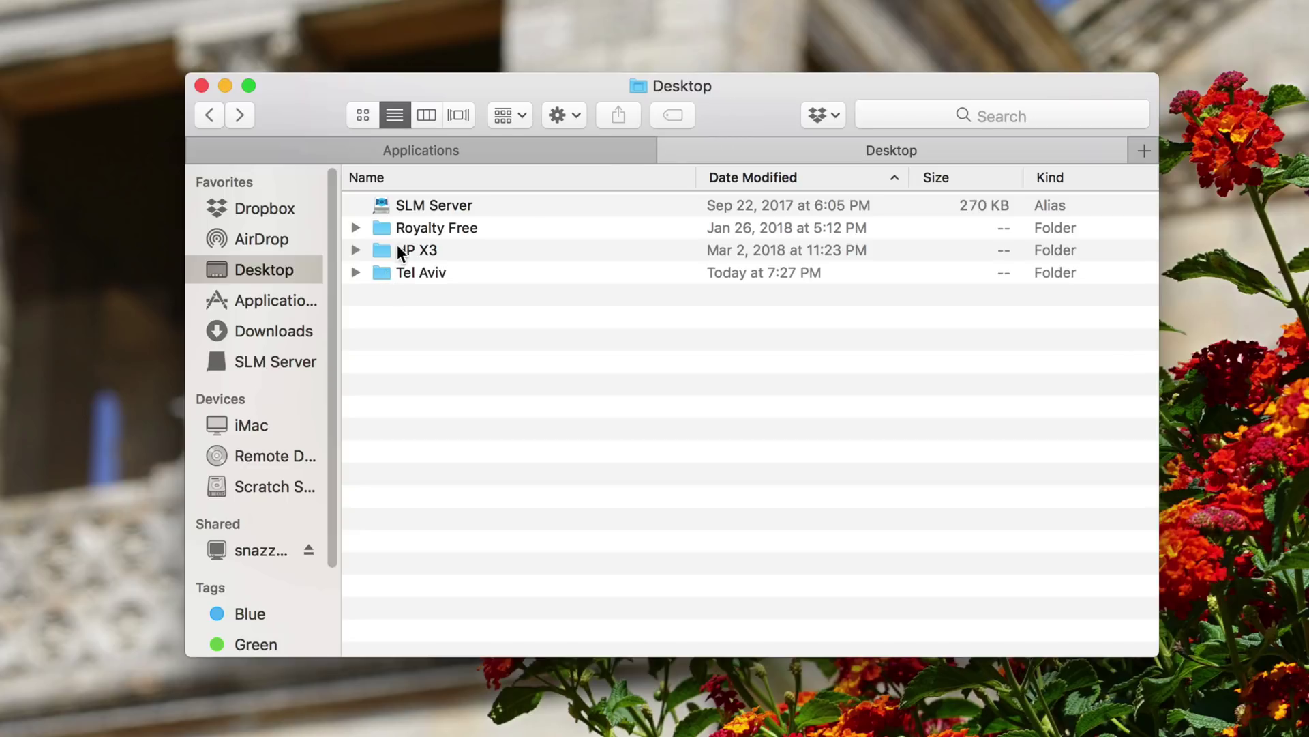
- Add Tel Aviv to the Finder toolbar, open it from there, and go back to Desktop
left_click_drag(379, 273, 733, 113)
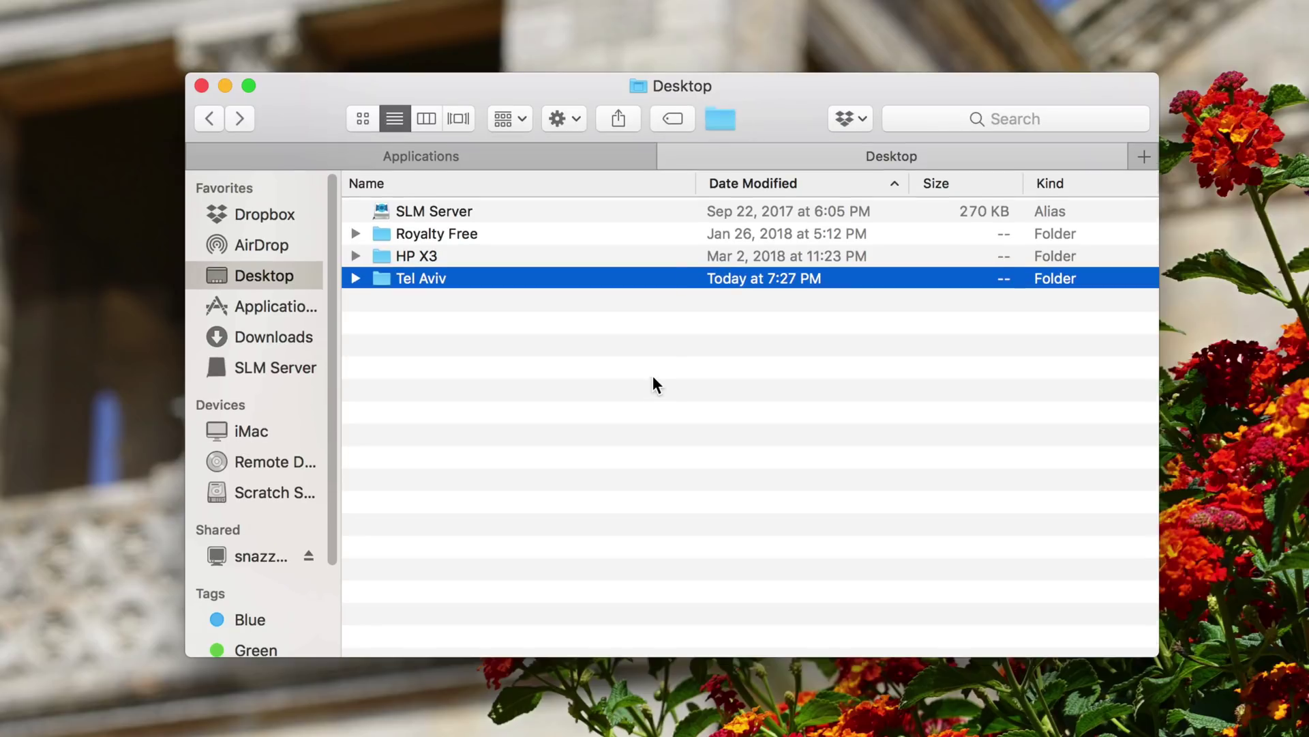
left_click(718, 119)
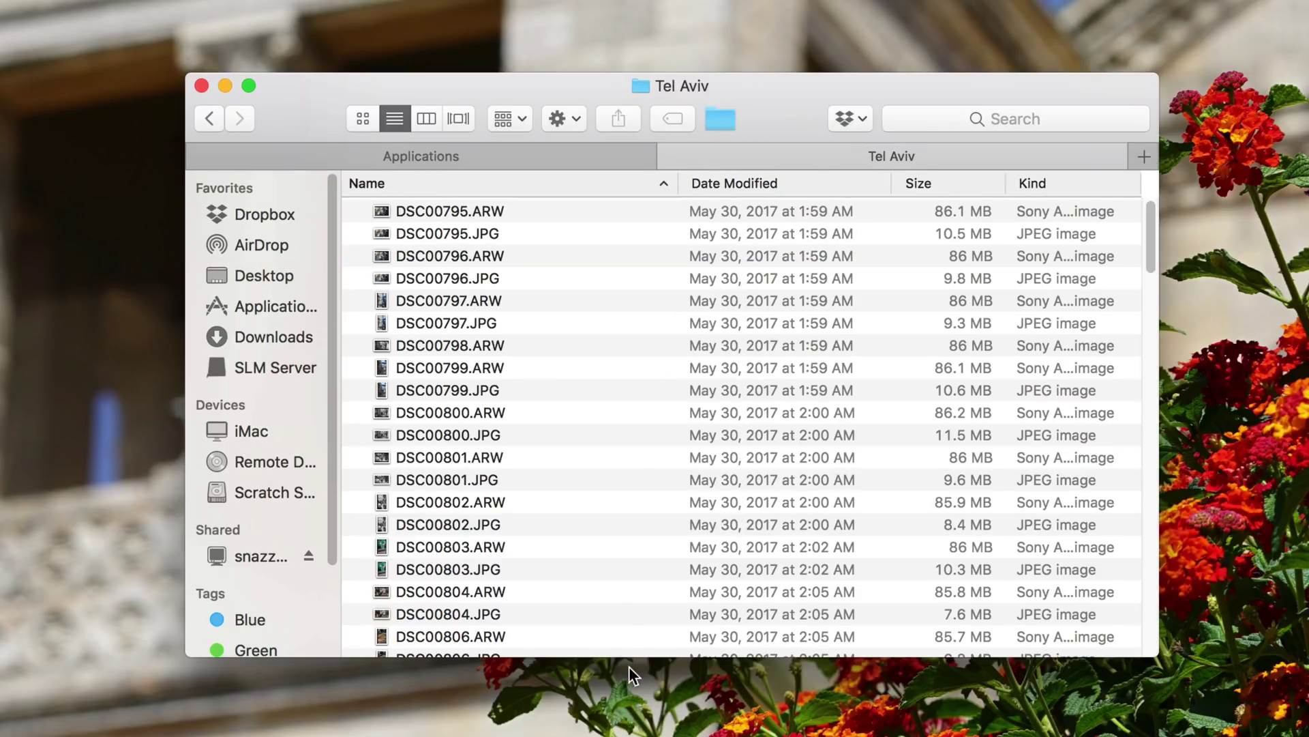
left_click(210, 119)
- Add Tel Aviv to the sidebar Favorites and drag its toolbar shortcut out
left_click_drag(425, 273, 270, 385)
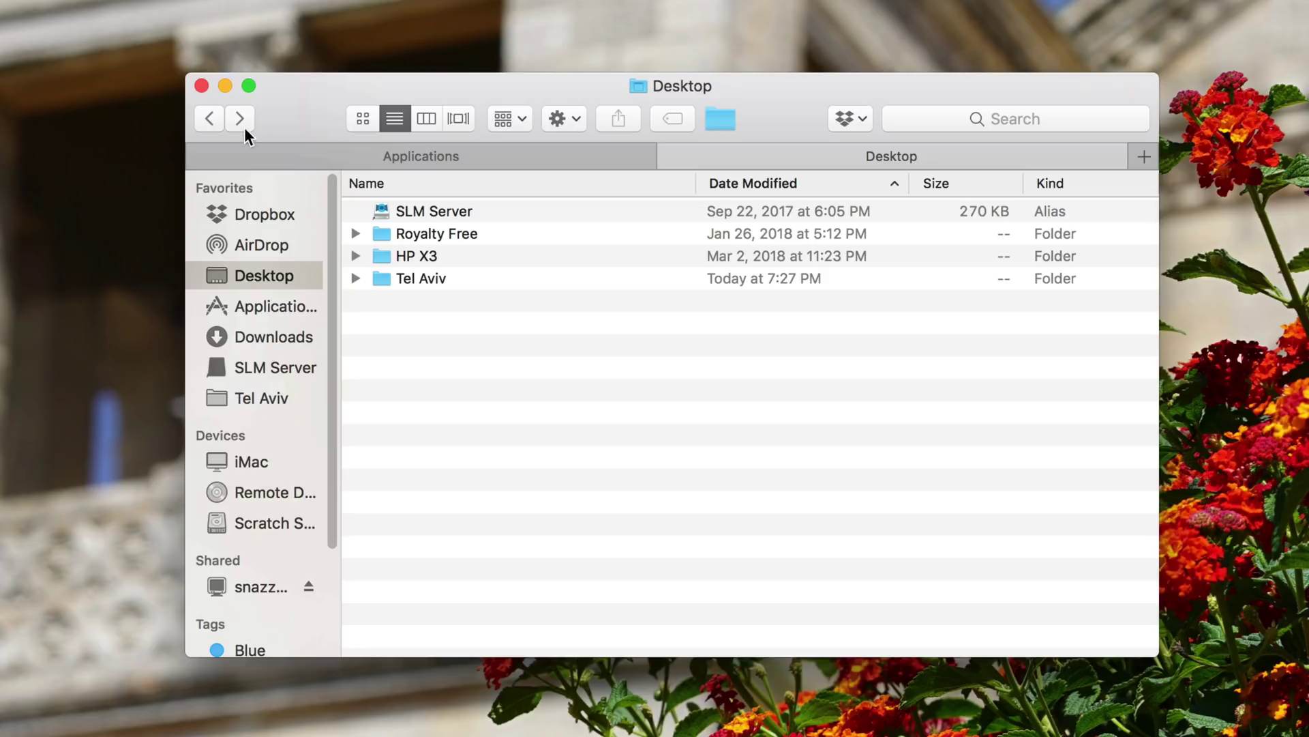
mouse_move(691, 150)
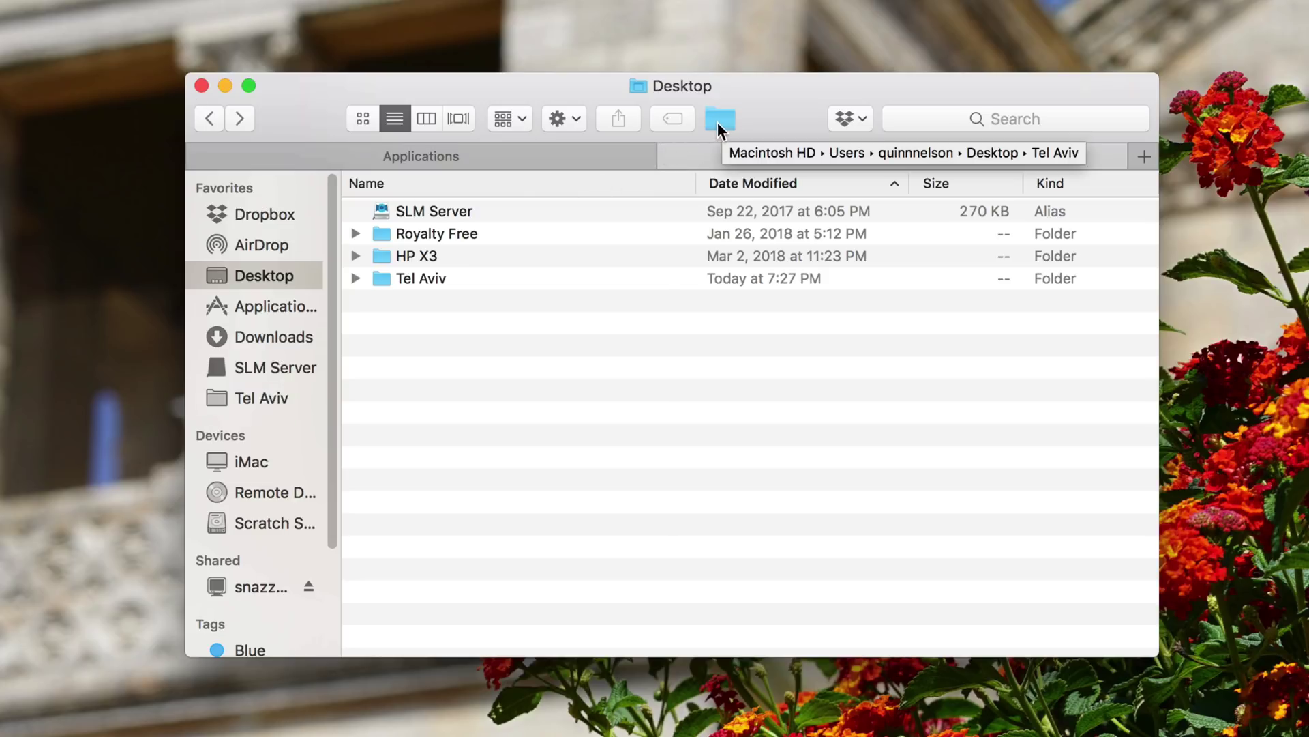
left_click_drag(722, 121, 755, 409)
- Close the Desktop tab, add RawDigger to the Finder toolbar, and launch it
left_click(671, 148)
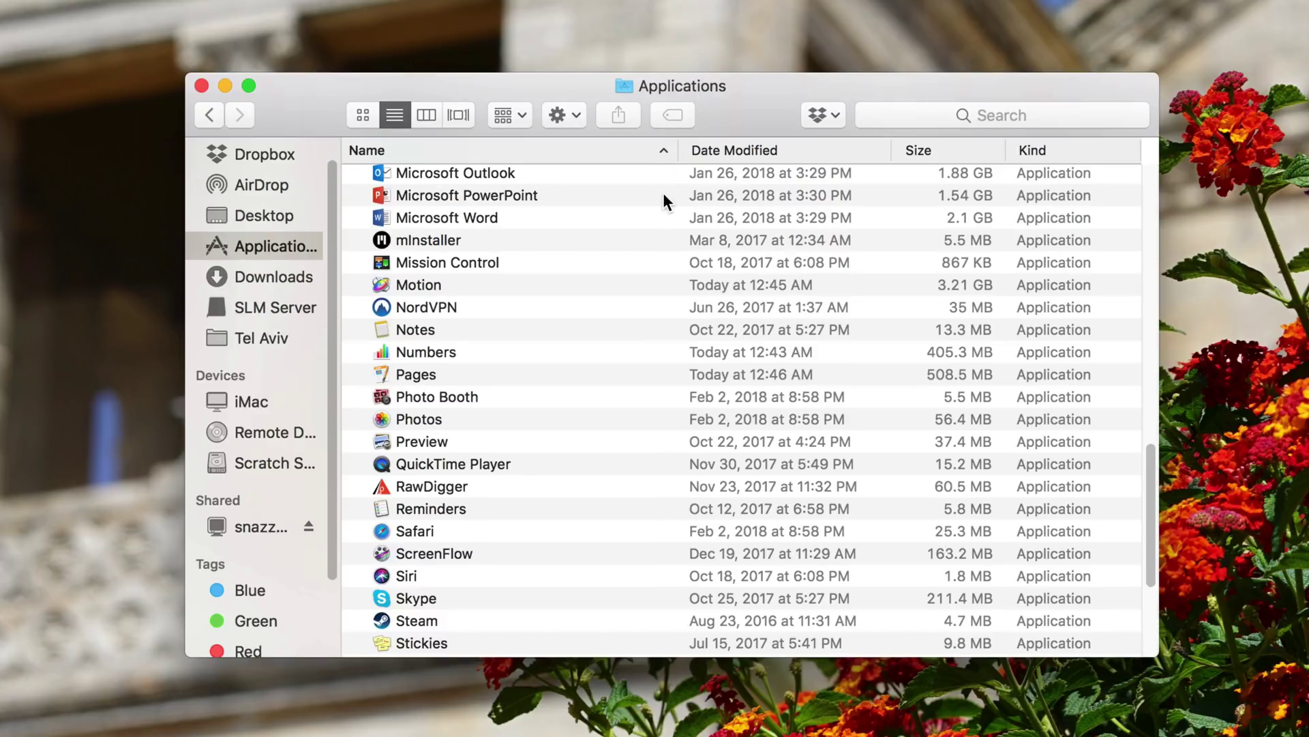
left_click(417, 491)
left_click_drag(418, 492, 711, 119)
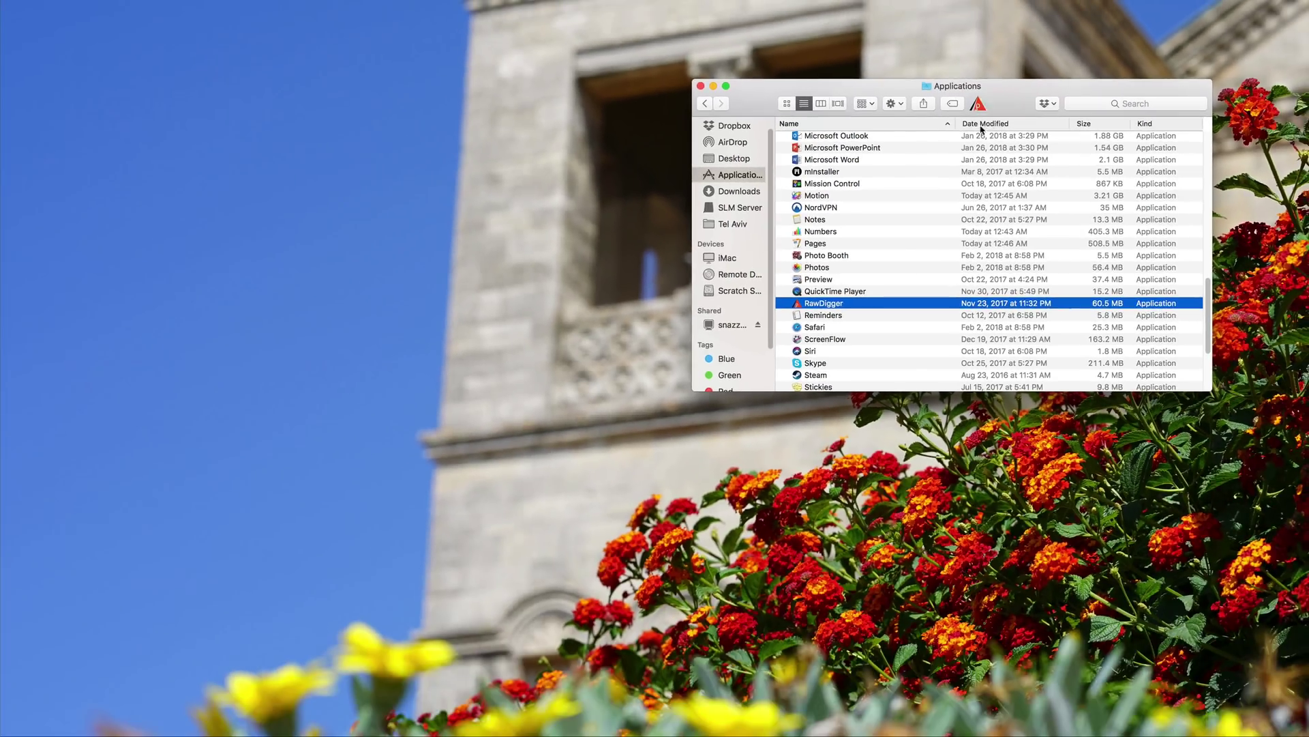
double_click(1007, 303)
- Open DSC00851.ARW from the Tel Aviv folder by dropping it on the RawDigger toolbar icon
left_click(1012, 118)
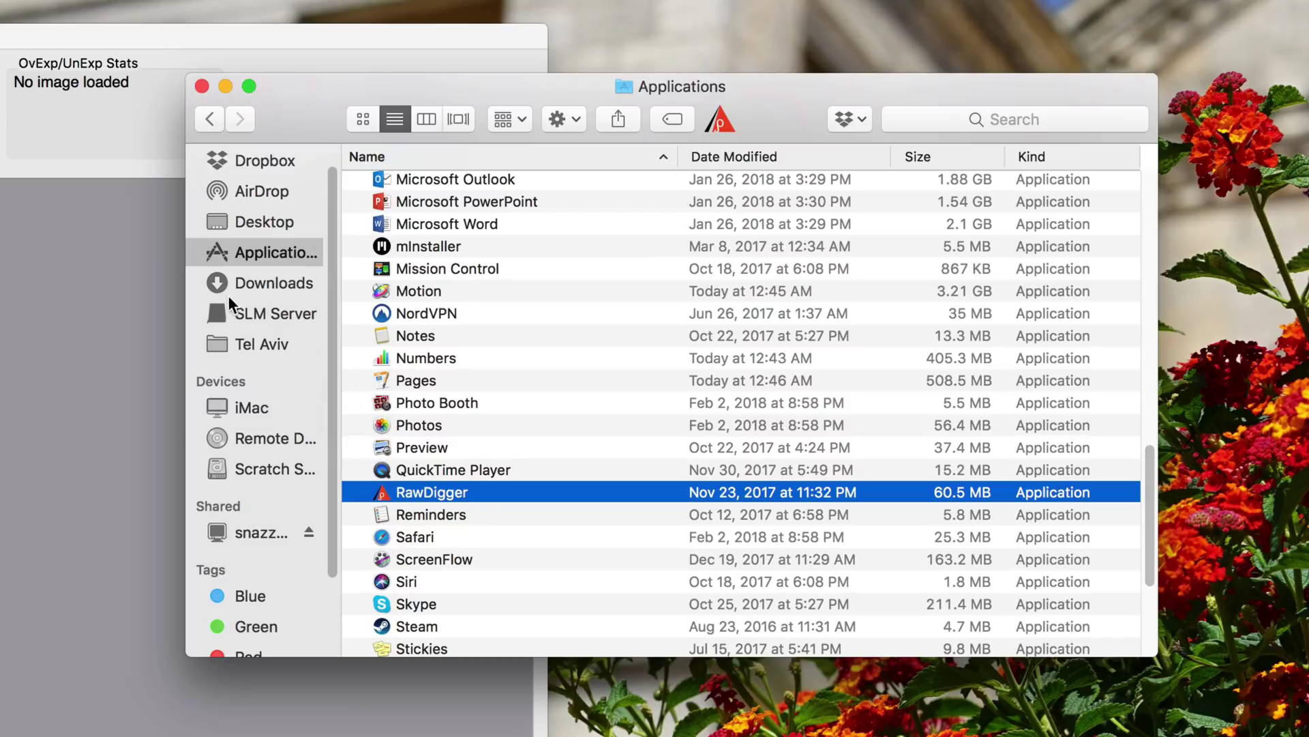
left_click(253, 344)
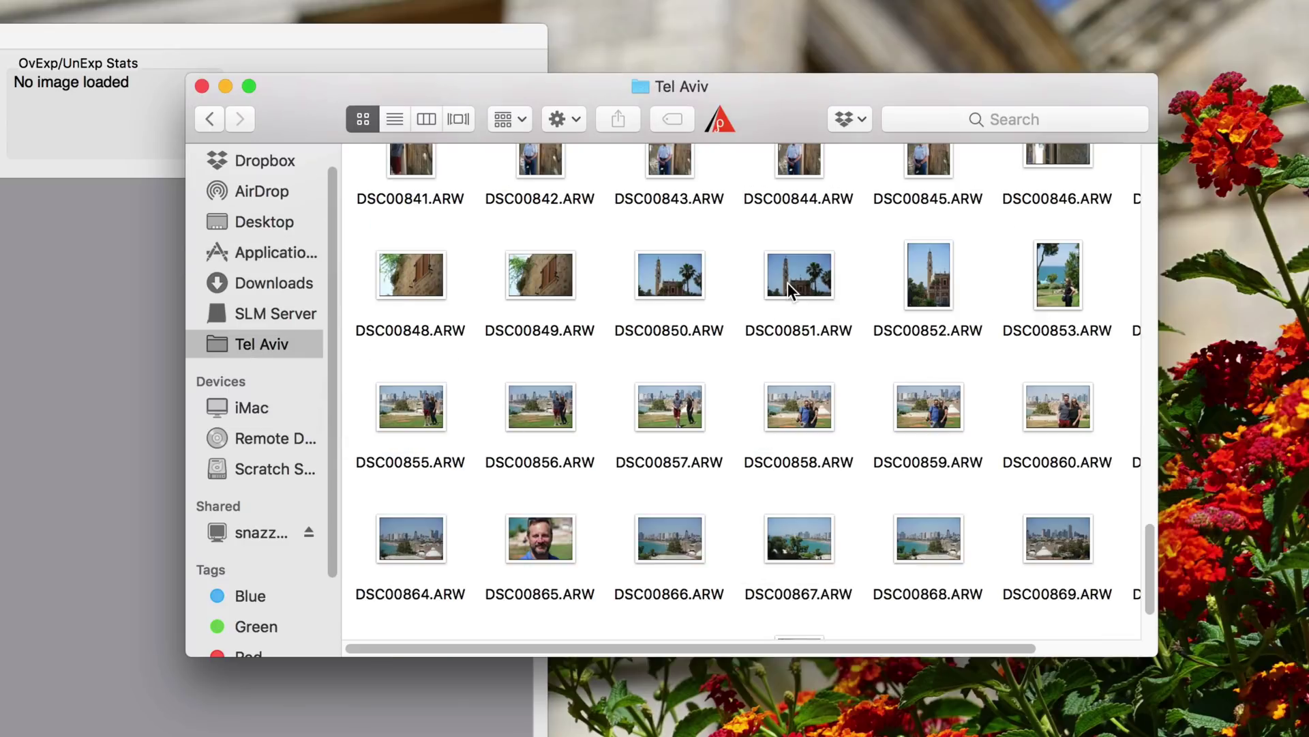
left_click_drag(800, 292, 710, 125)
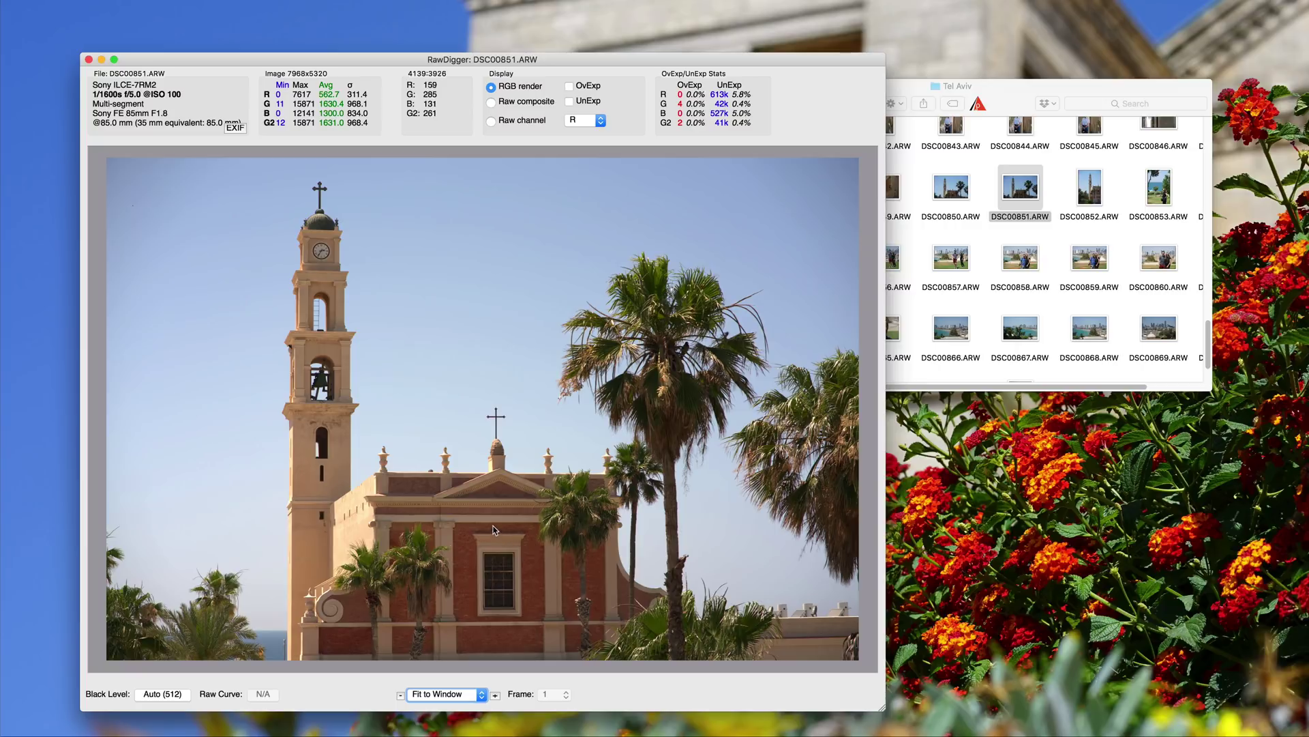
left_click(984, 93)
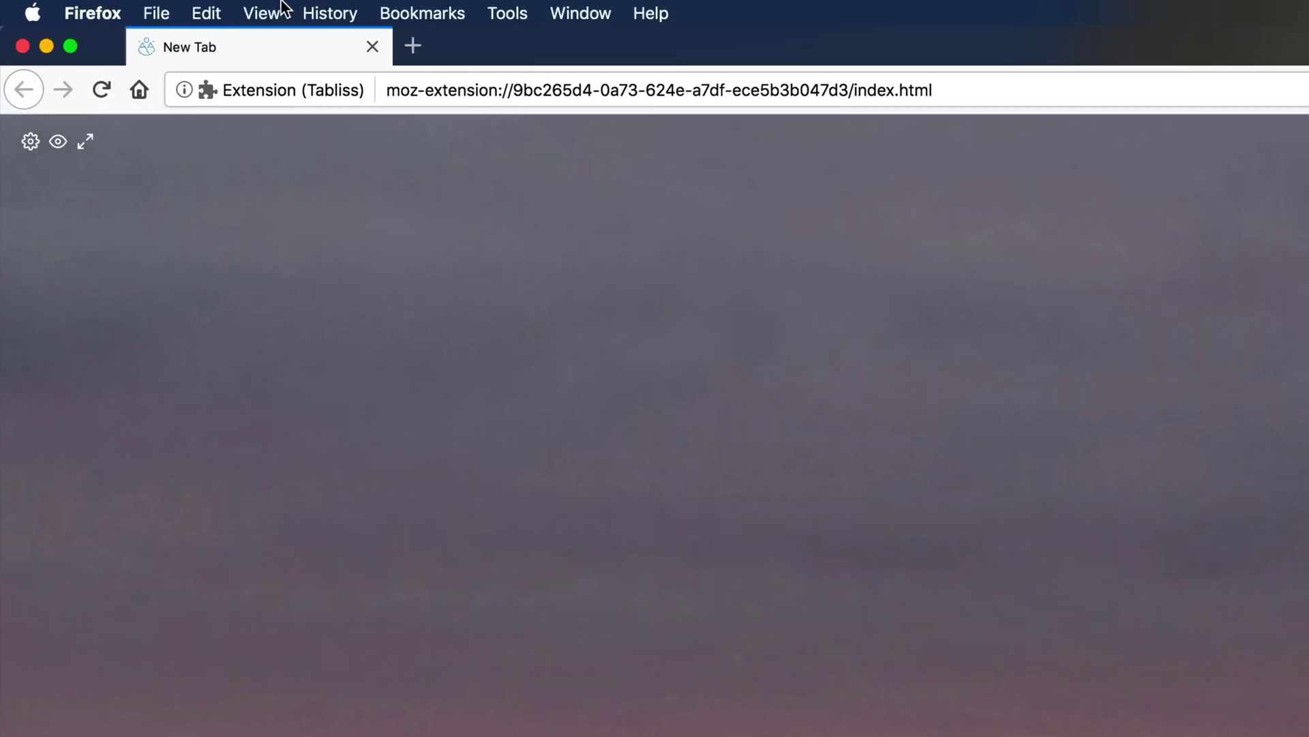
- Show the browsing history sidebar in Firefox with ⇧⌘H
left_click(118, 5)
mouse_move(153, 31)
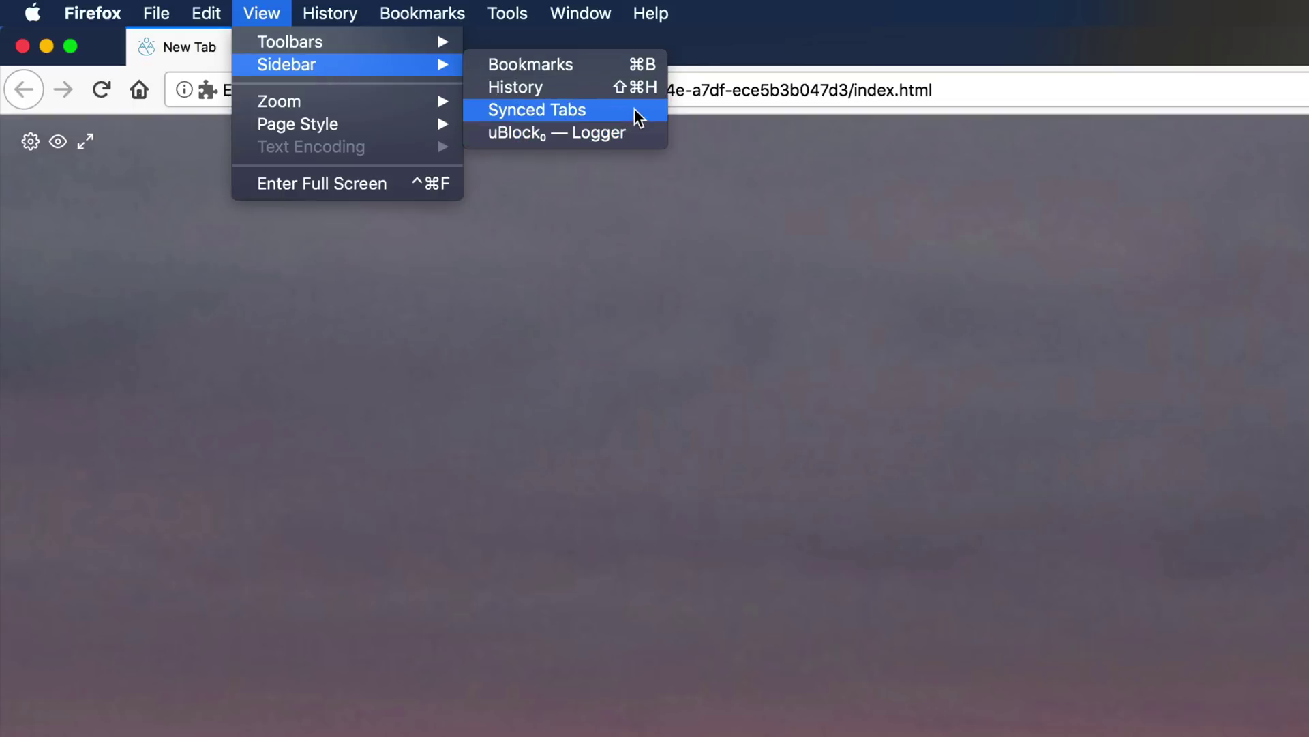
left_click(860, 184)
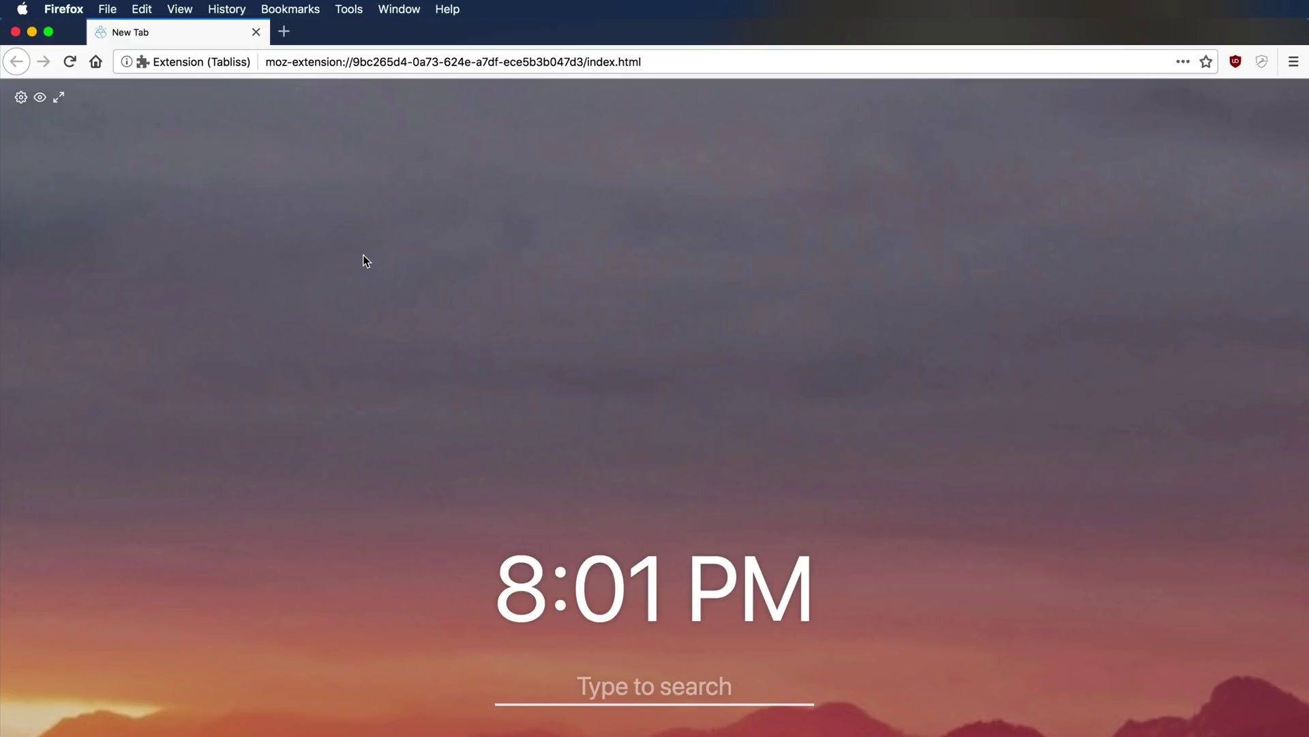
key("super+shift+h")
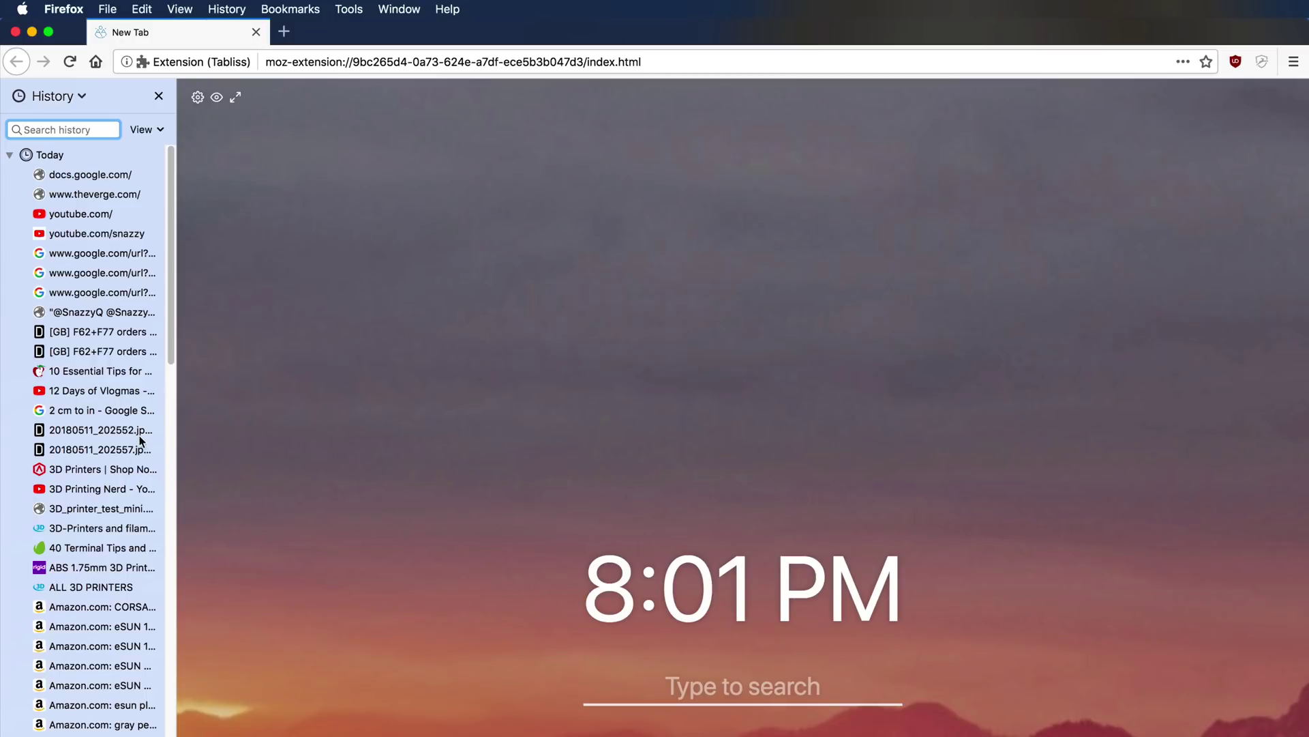
- Open the Library window via History > Show All History, then reopen the History menu
left_click(232, 6)
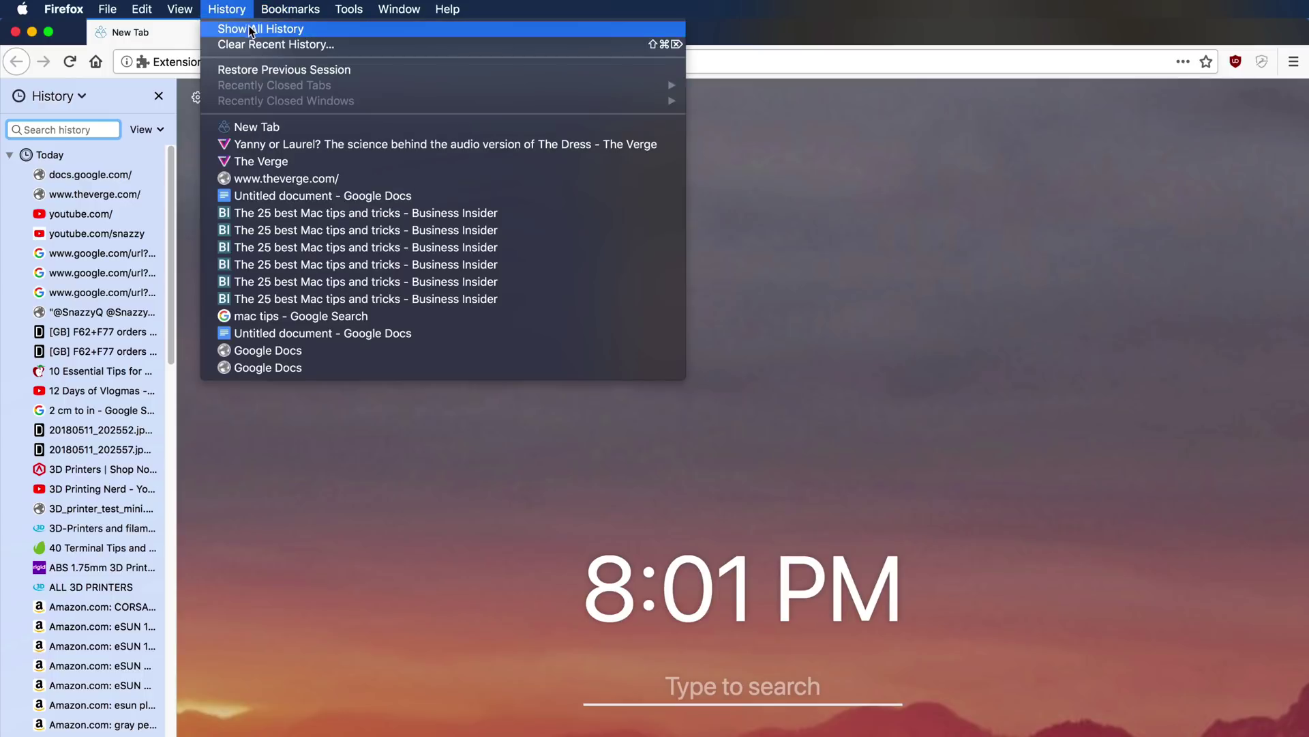
left_click(251, 30)
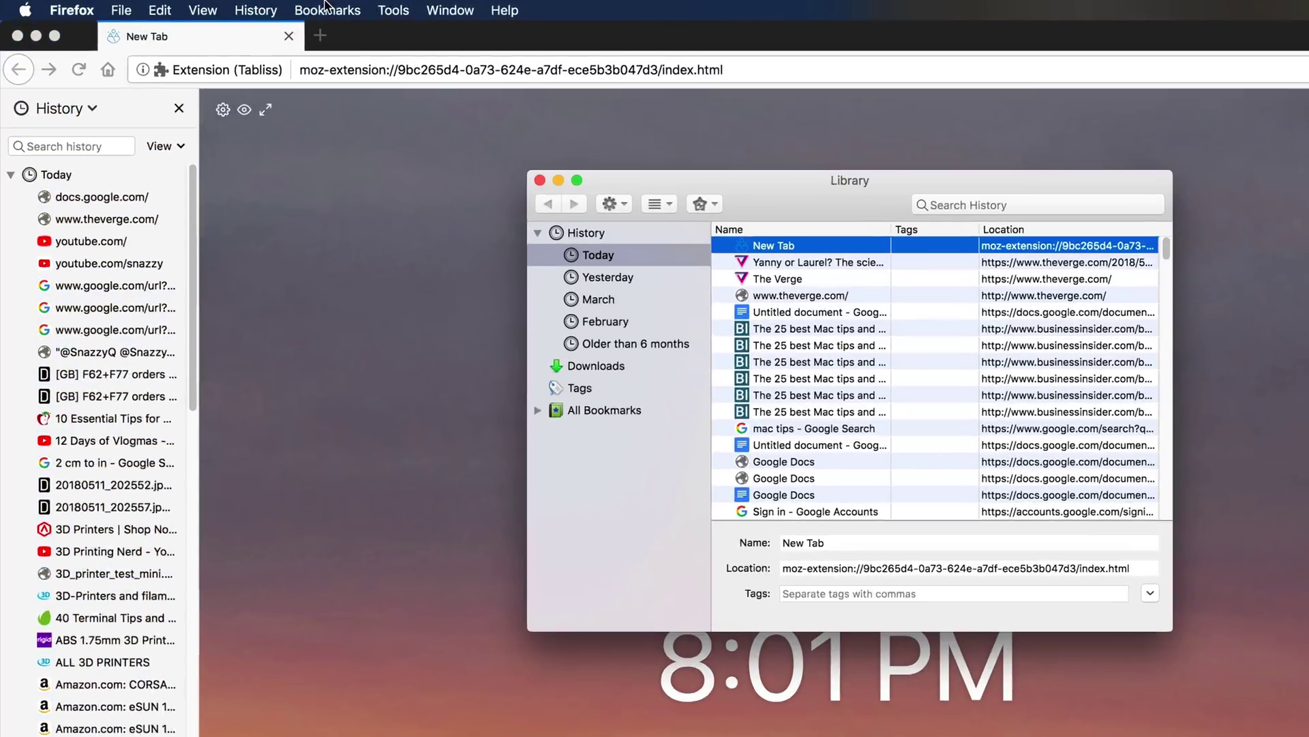
left_click(227, 9)
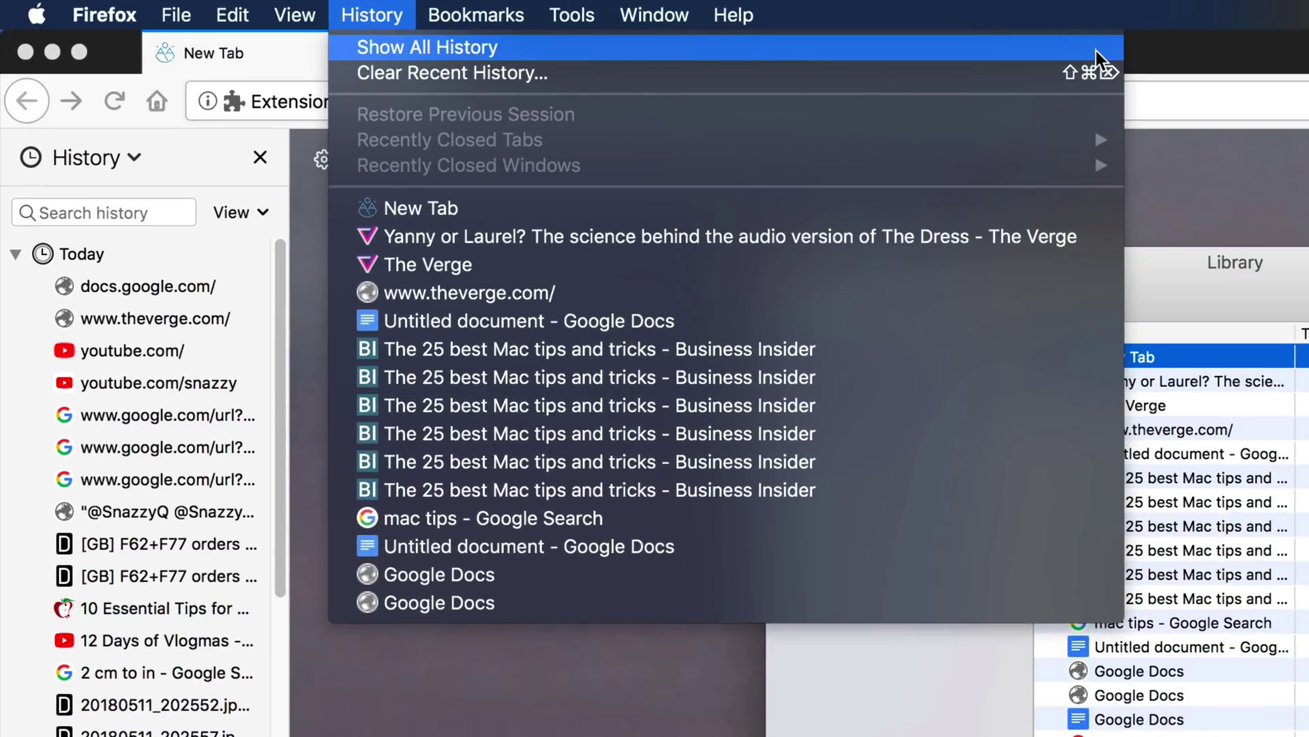
- Start a new Keyboard App Shortcut in System Preferences targeting Firefox
left_click(1270, 301)
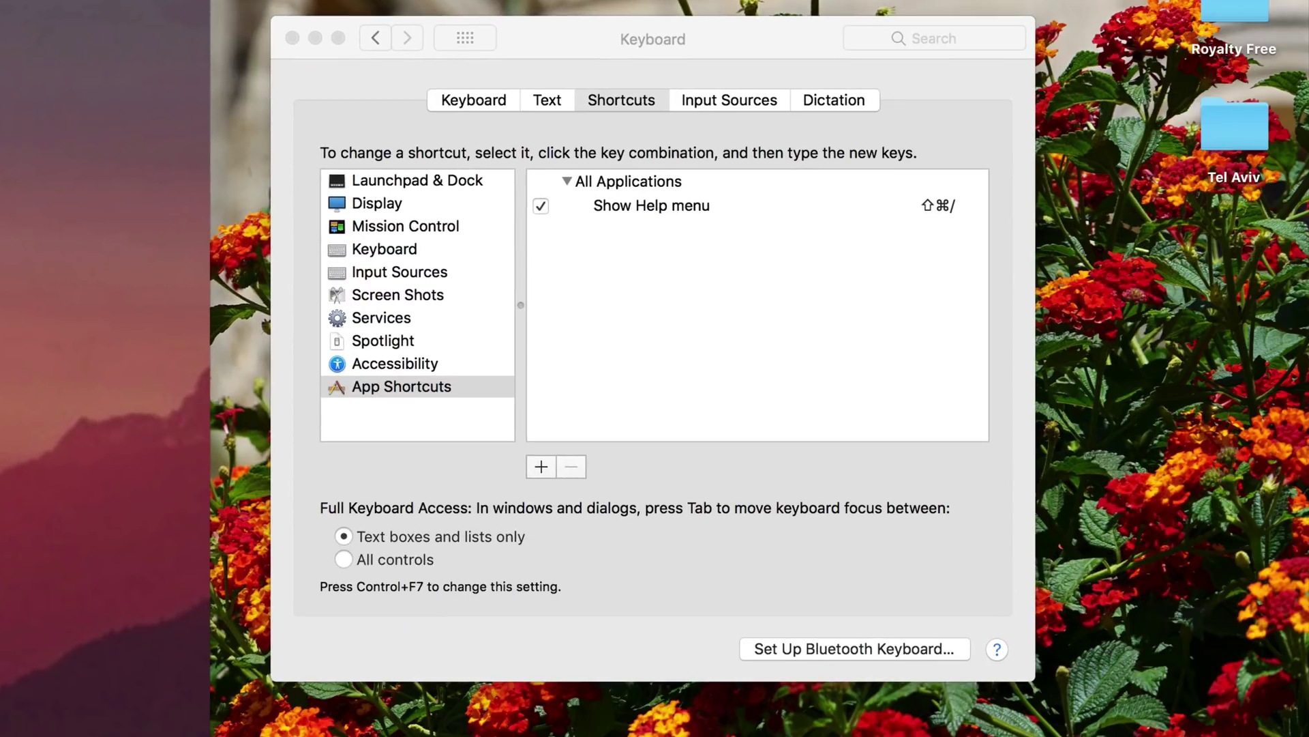
left_click(523, 20)
left_click(477, 36)
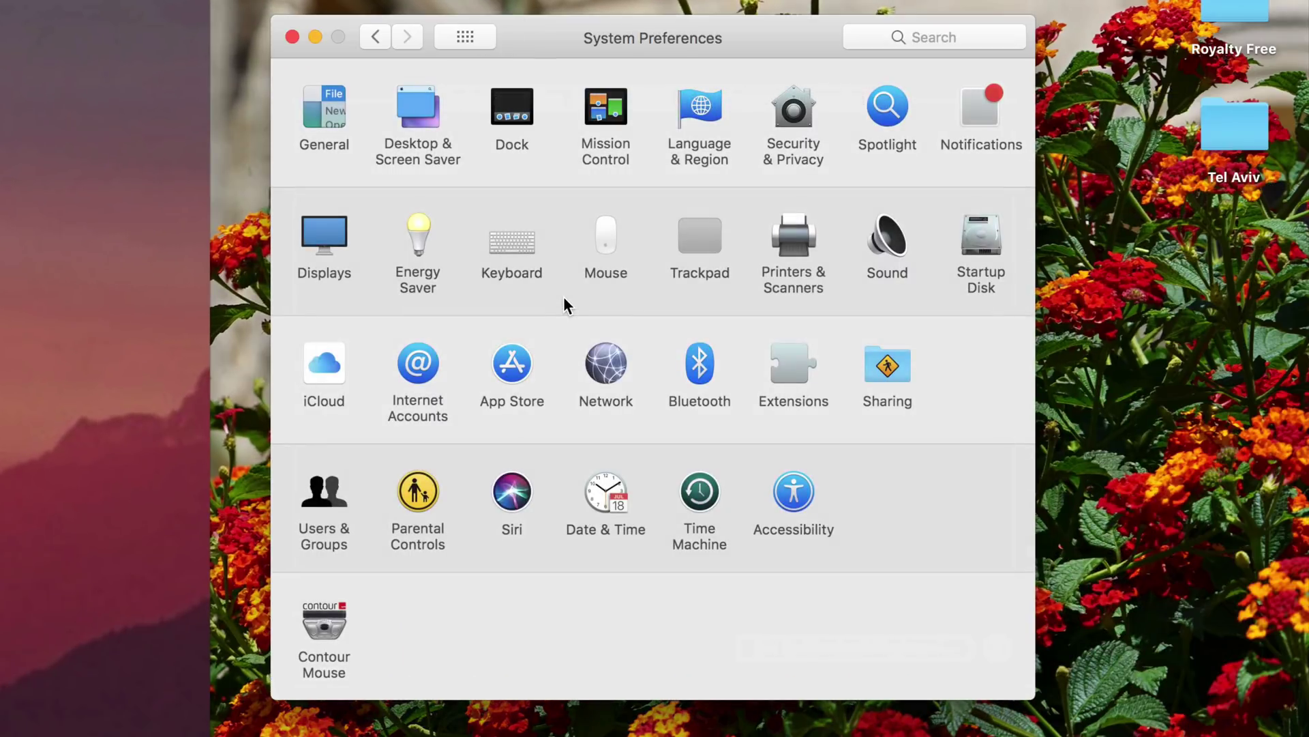
left_click(511, 242)
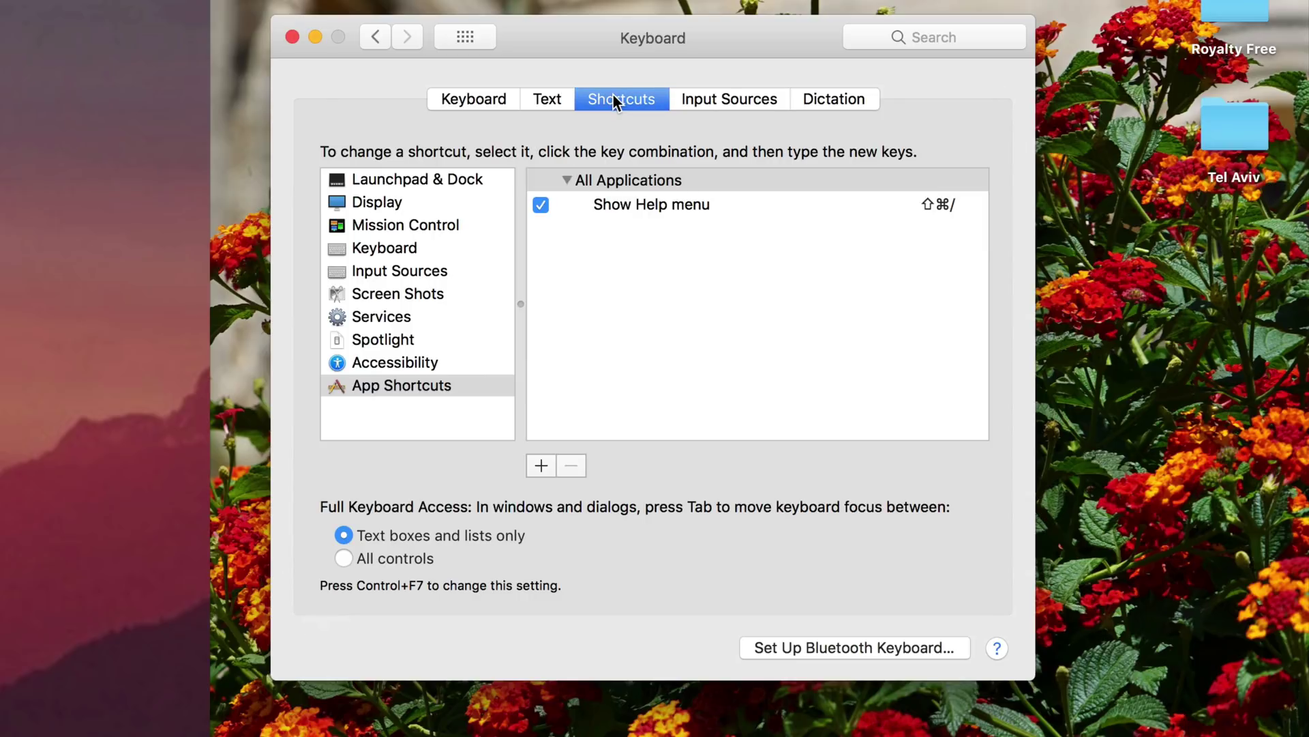
left_click(406, 386)
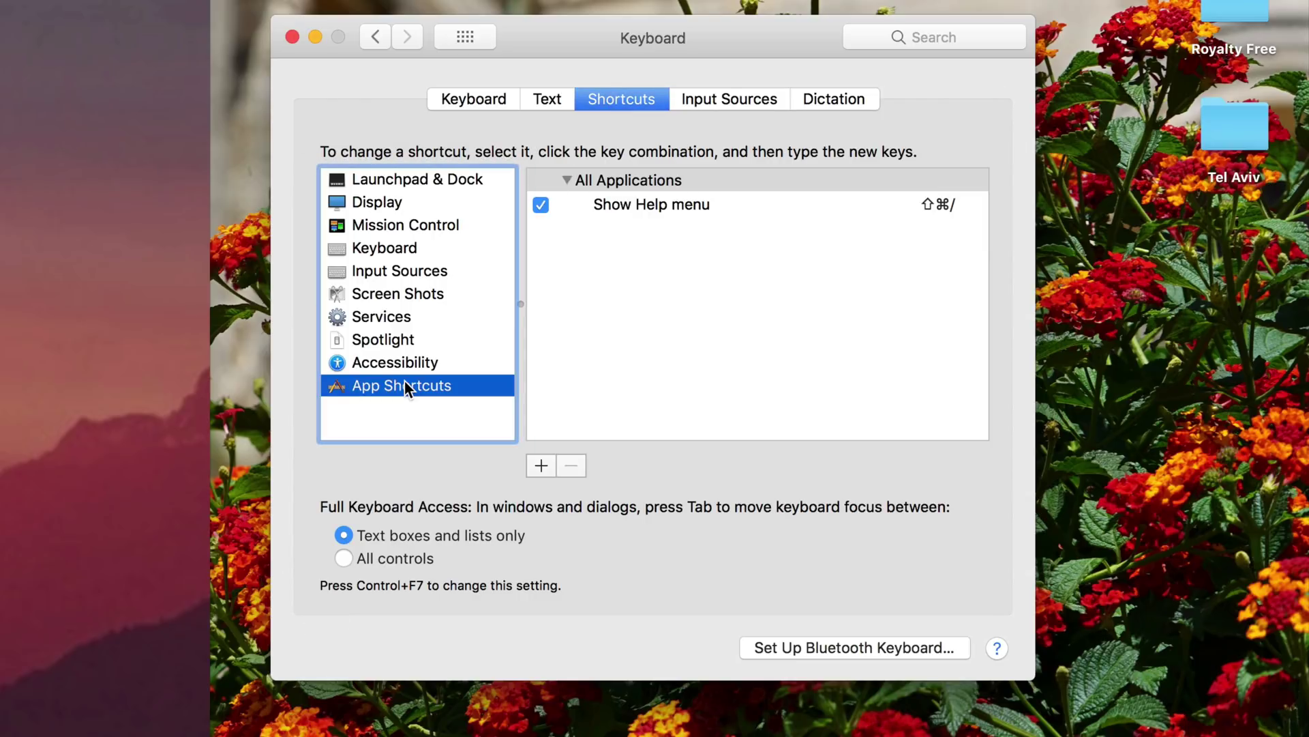
left_click(541, 466)
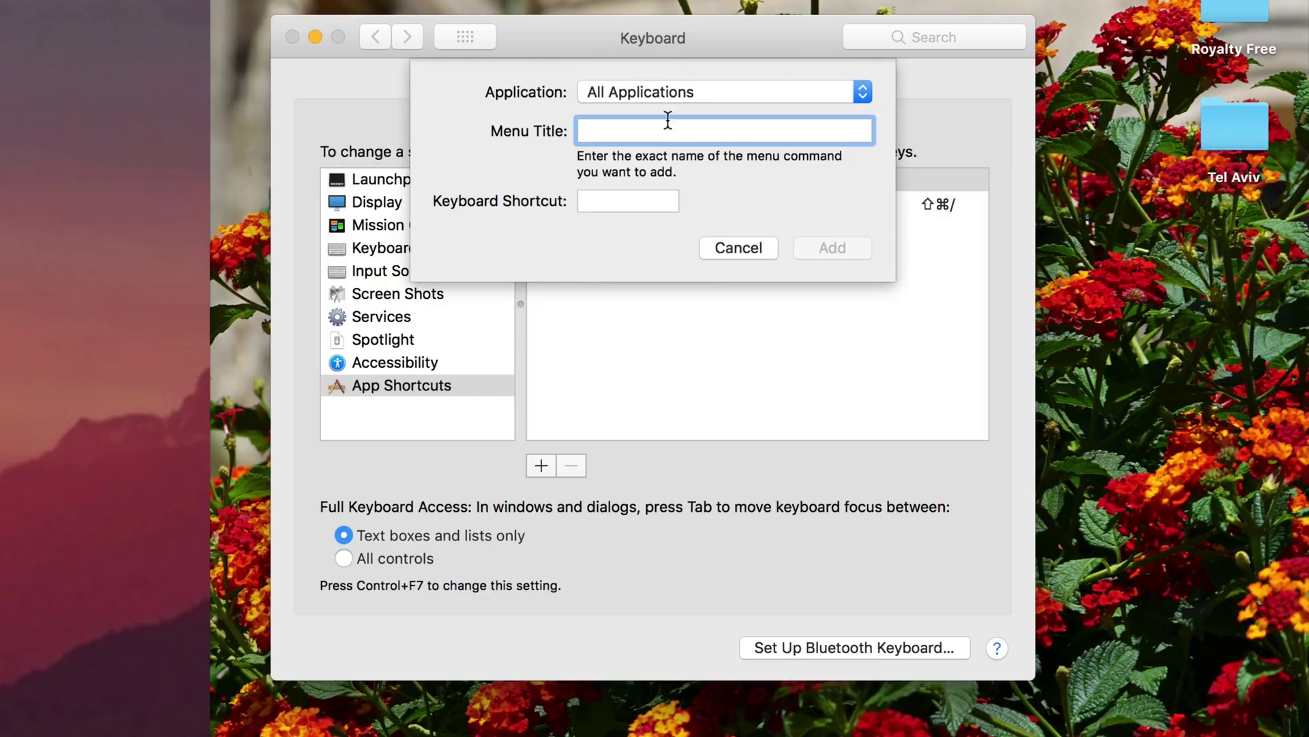
left_click(693, 90)
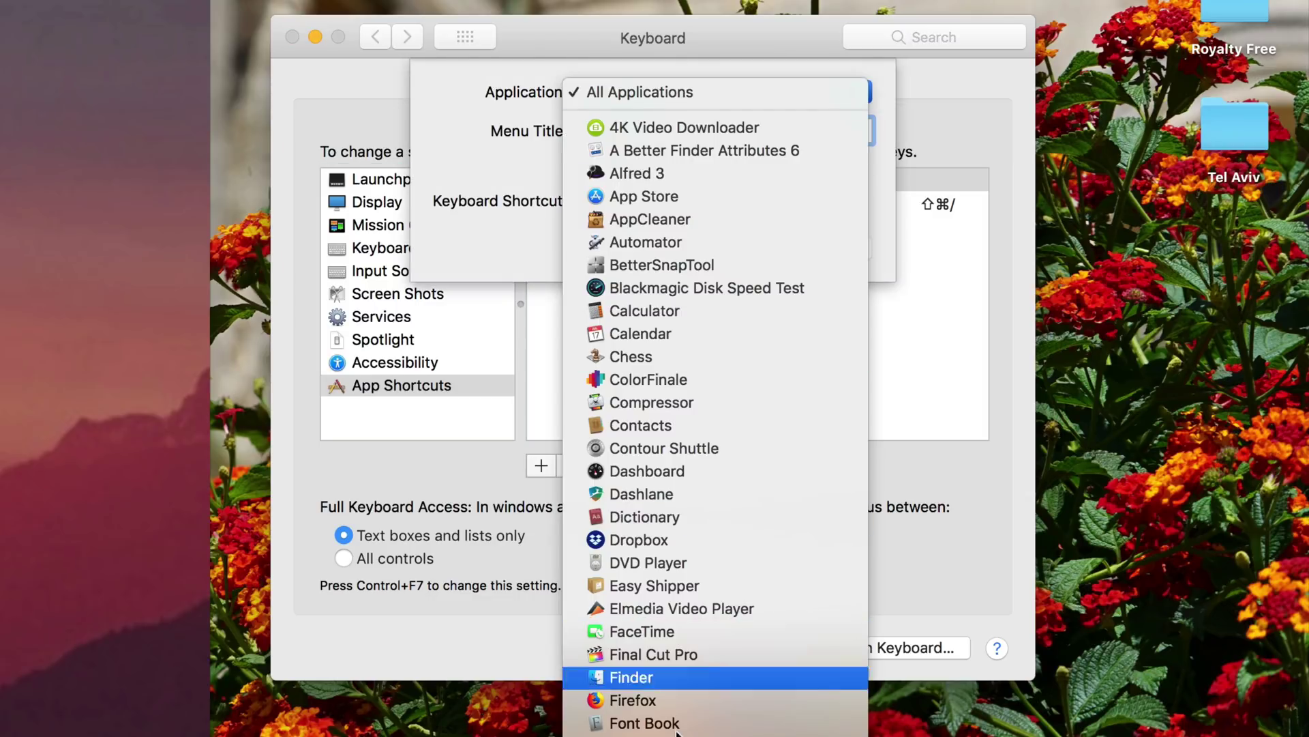
left_click(658, 702)
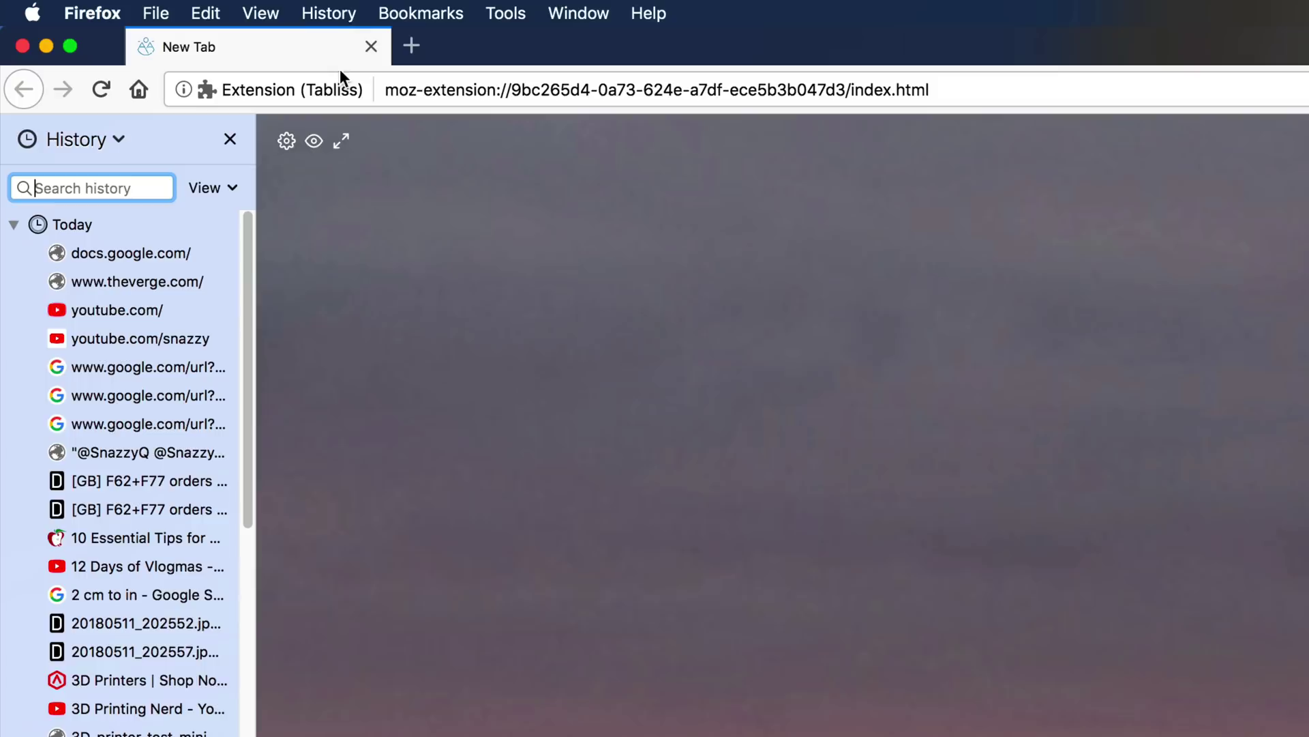
- Enter the menu title 'Show All History' and assign it ⇧⌘K
left_click(345, 13)
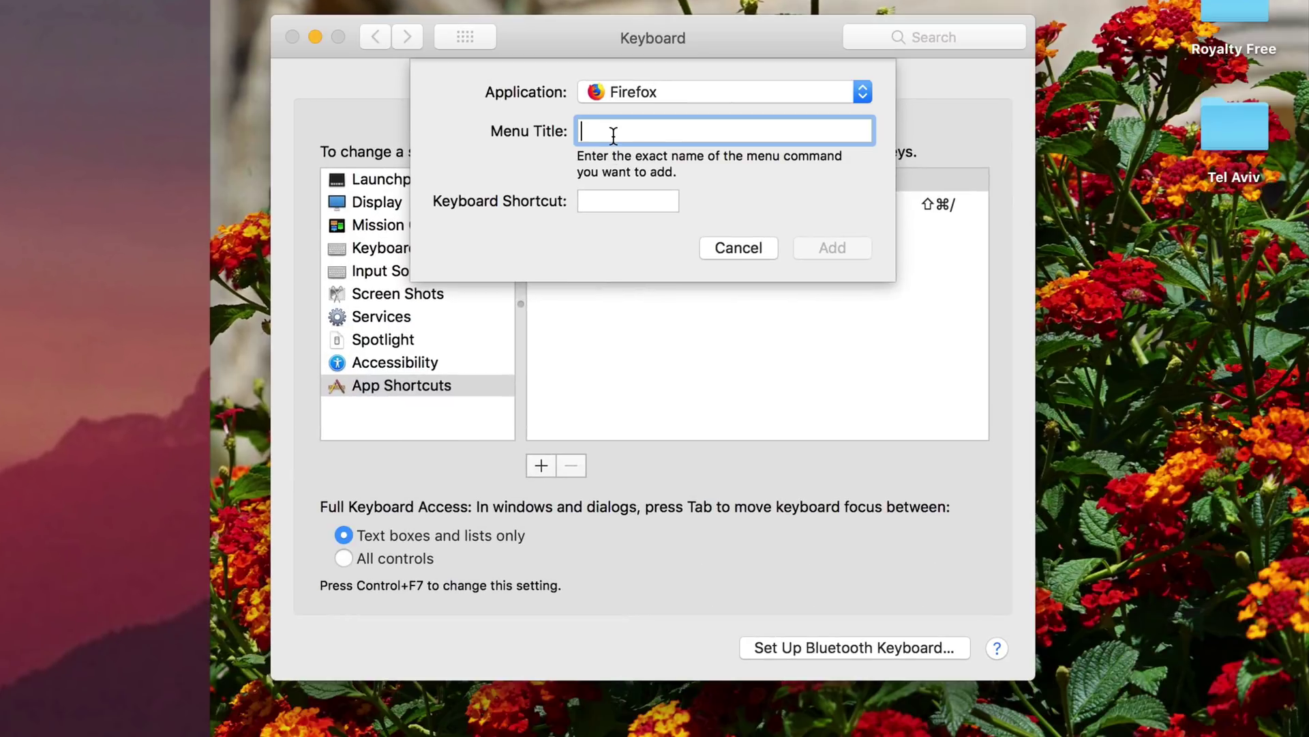
type("Show All His")
key("BackSpace")
key("BackSpace")
type("istory")
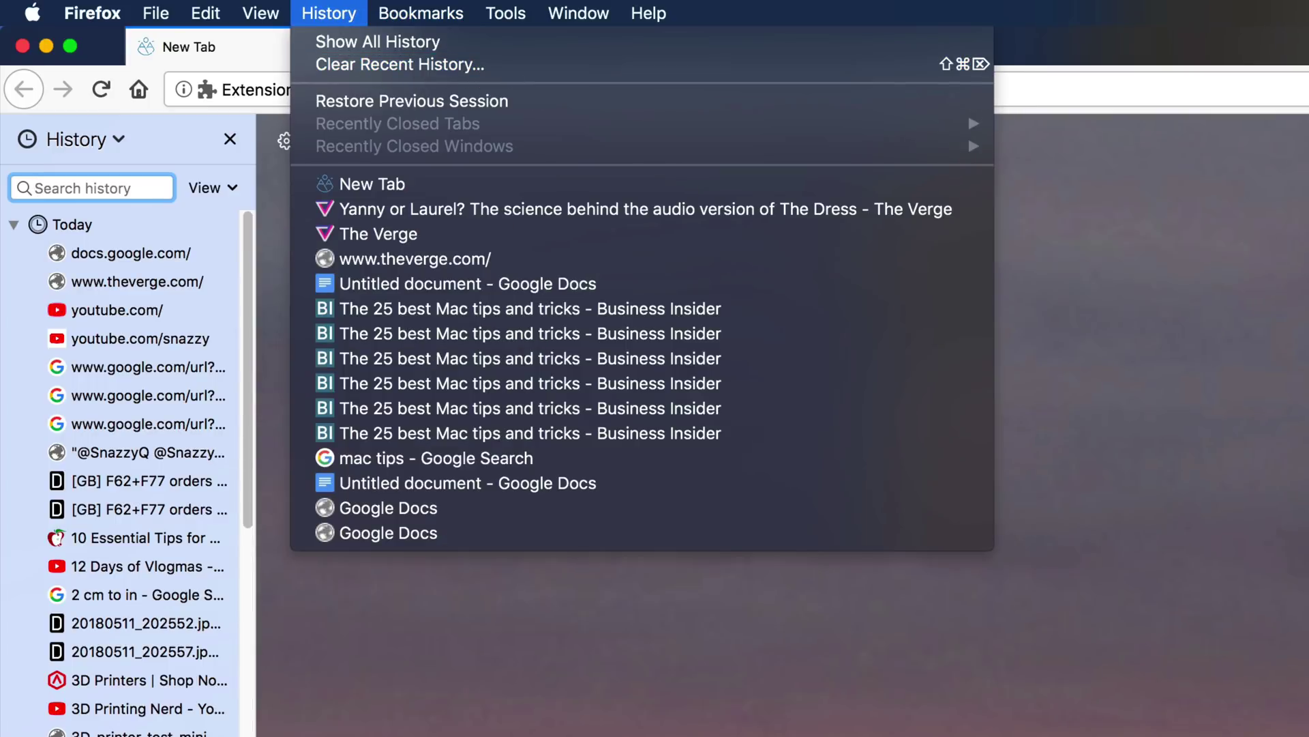
key("Escape")
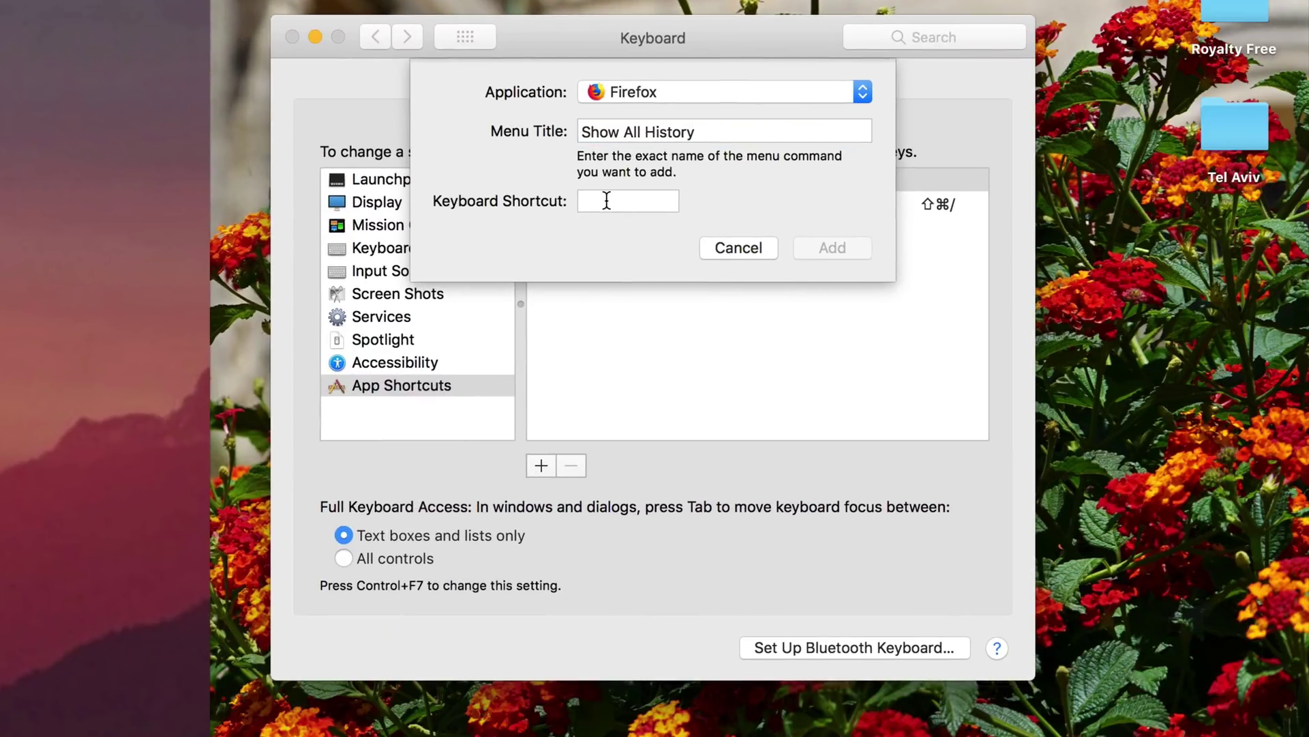
left_click(604, 201)
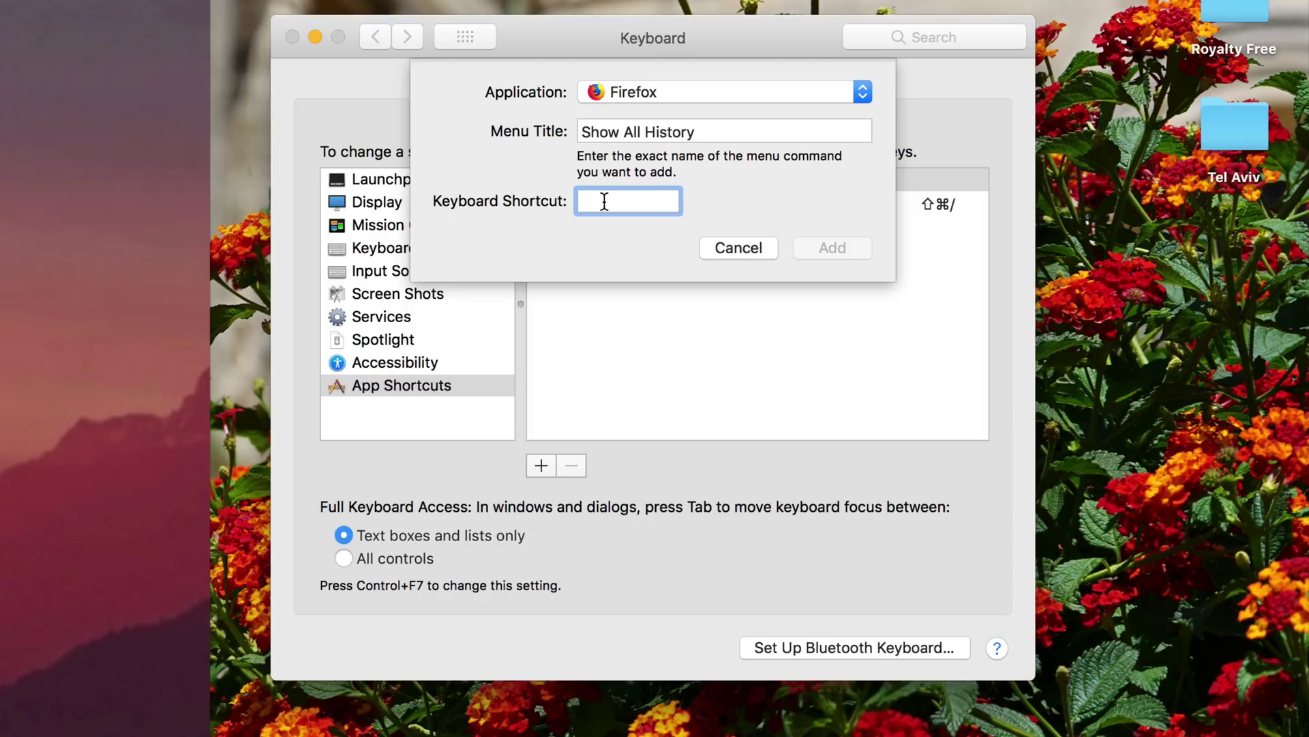
key("shift+super+k")
- Add the shortcut, test ⇧⌘K opens the Library, close it, and check the History menu
left_click(837, 249)
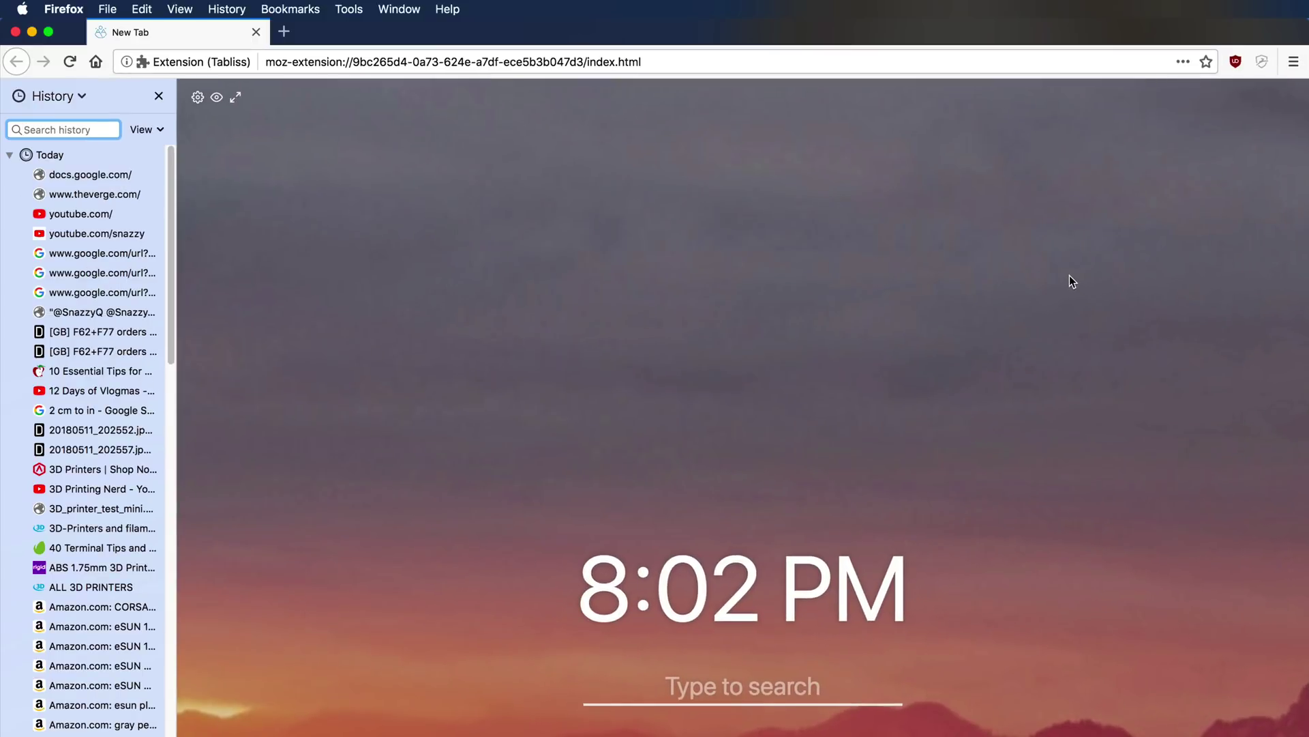
key("shift+super+k")
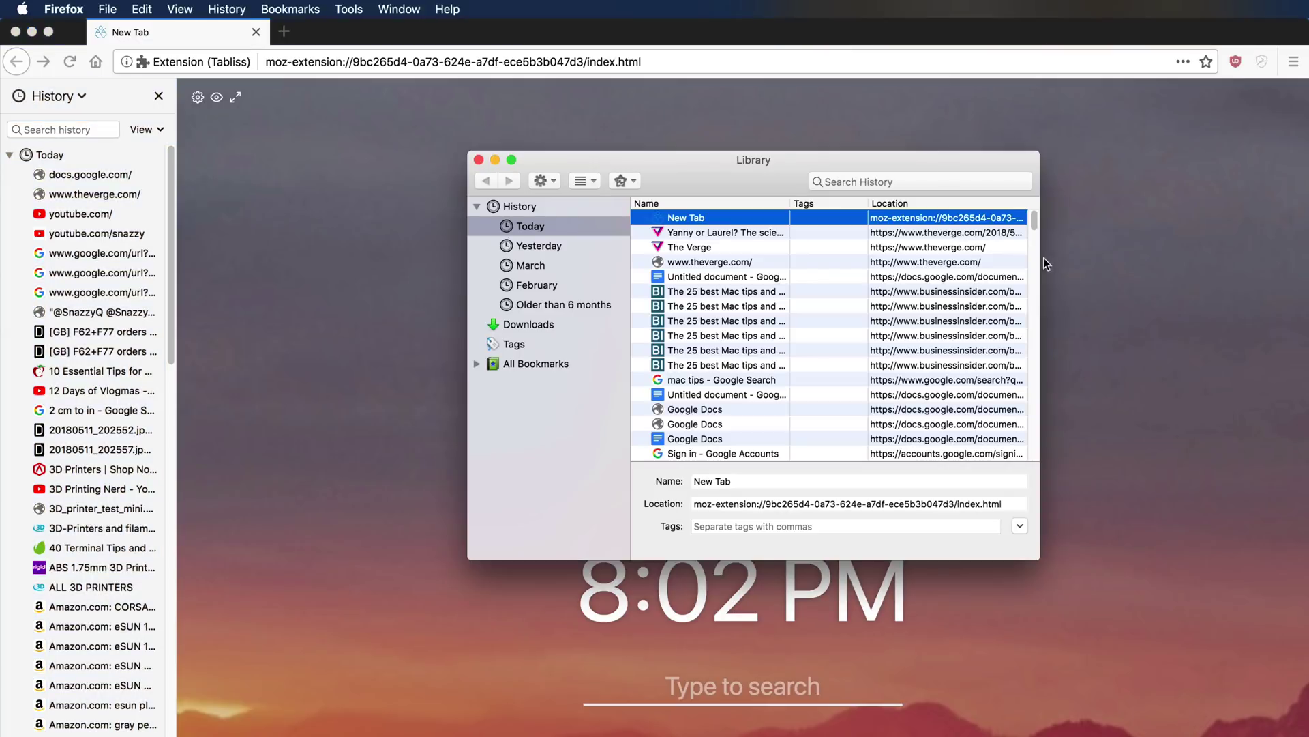
left_click(479, 159)
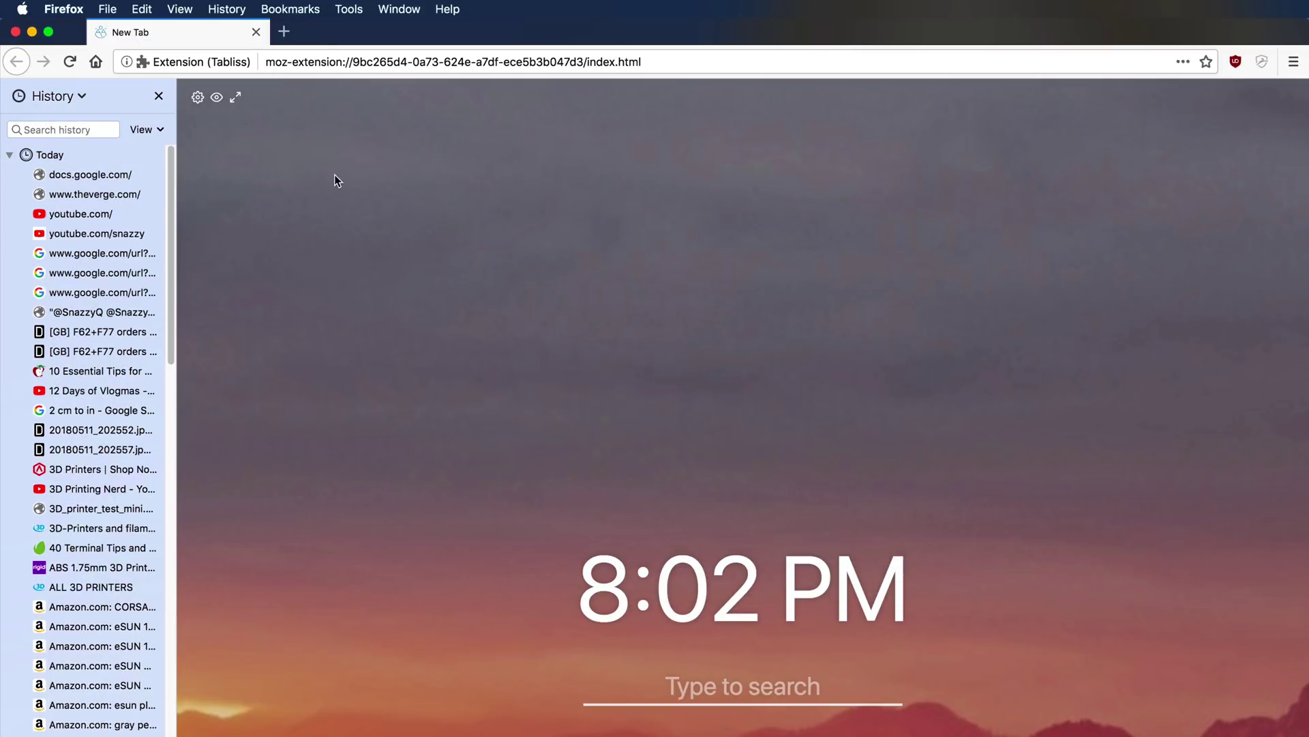
left_click(232, 8)
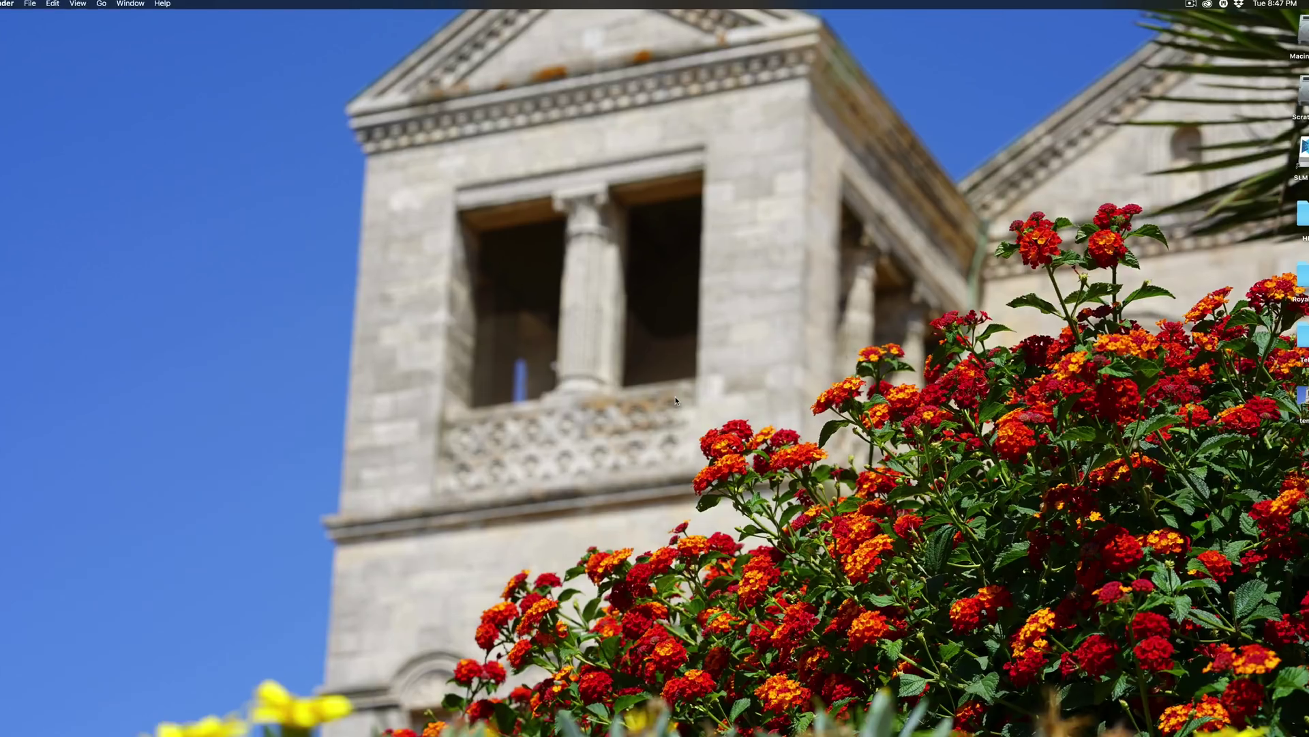
- Launch Keychain Access and copy the Golden Crown wifi password from Local Items
key("alt+space")
type("key")
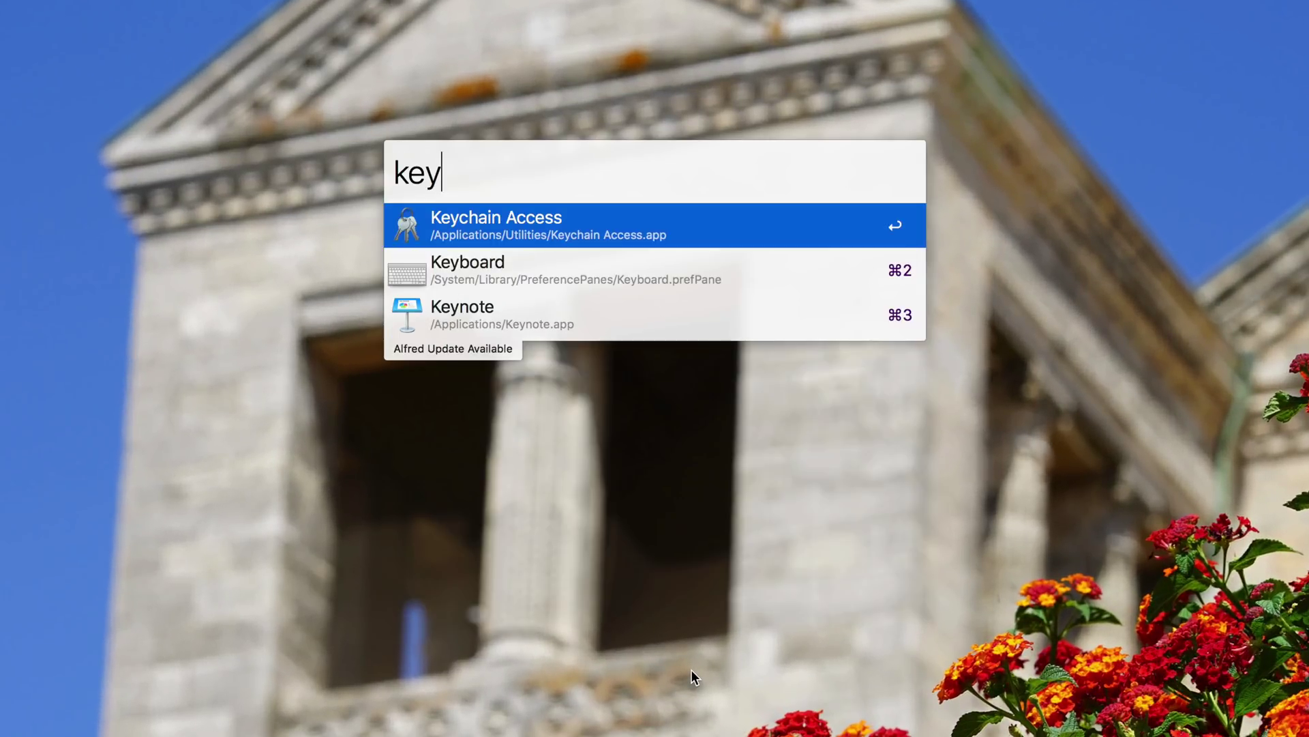
key("Return")
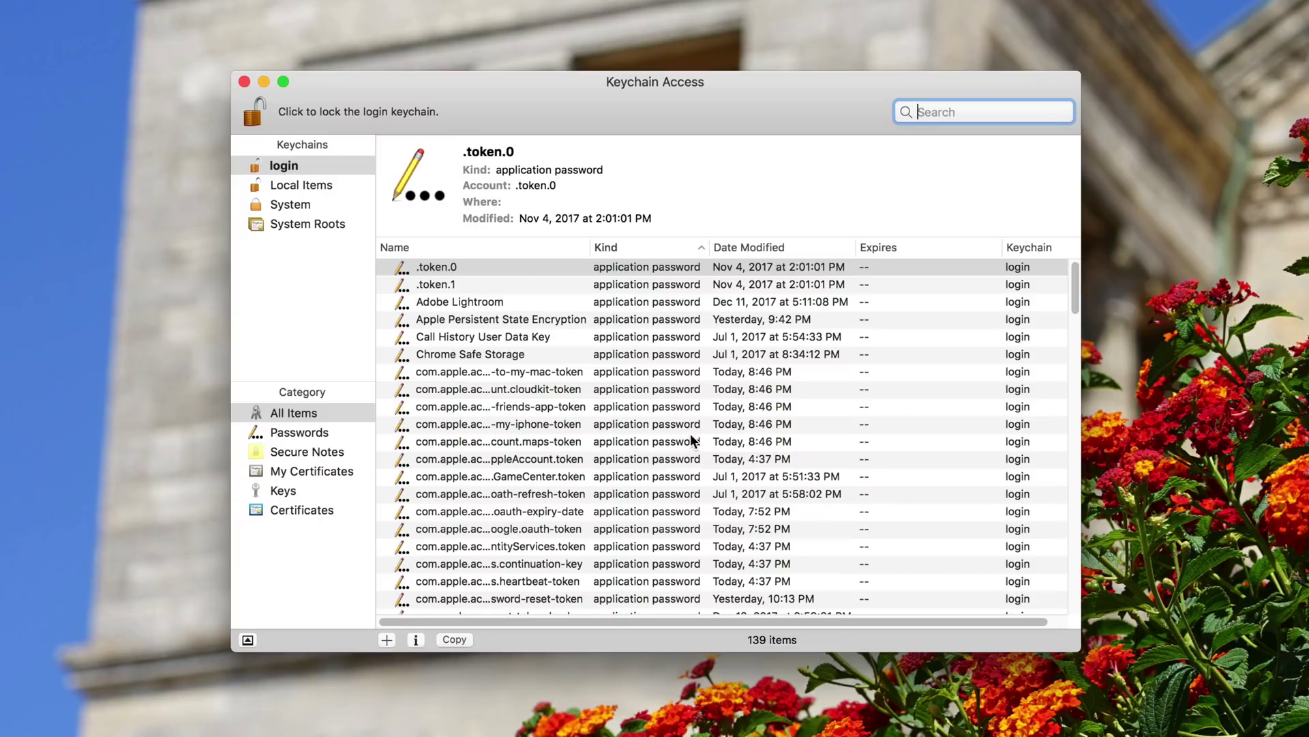
left_click(326, 186)
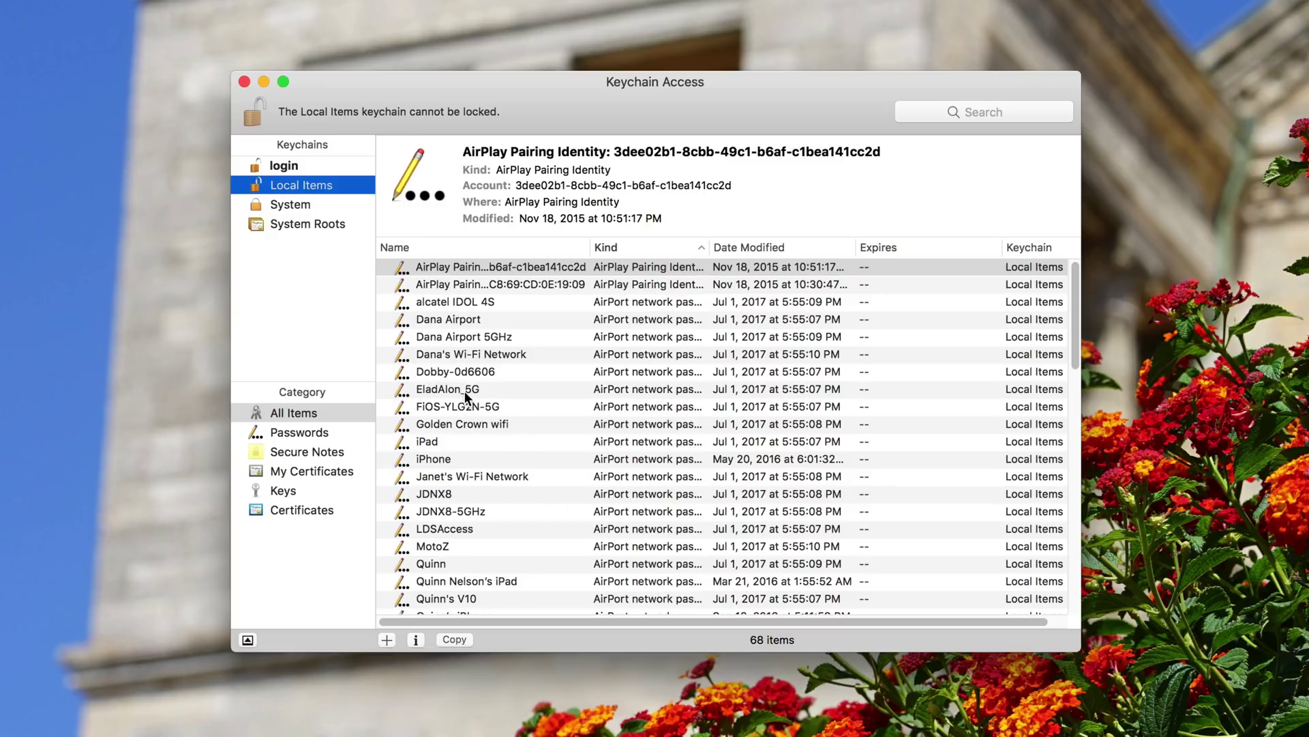
left_click(469, 425)
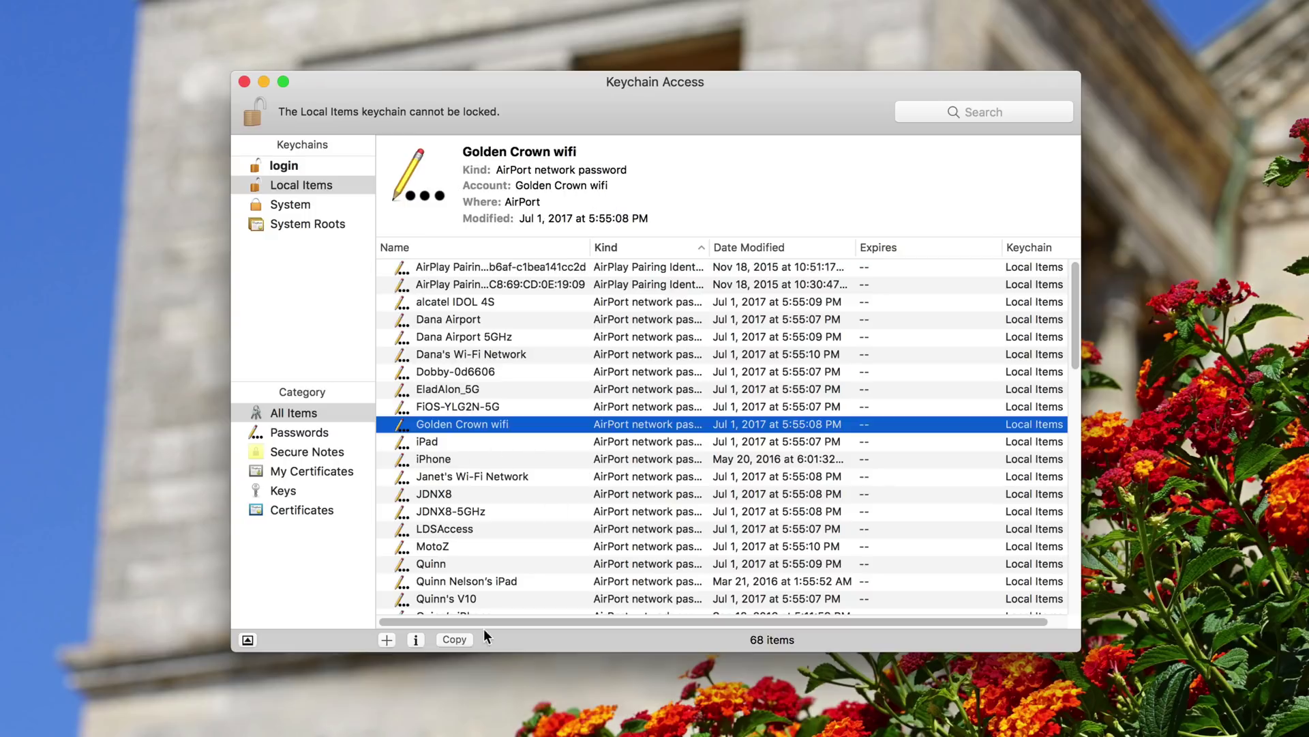
right_click(488, 424)
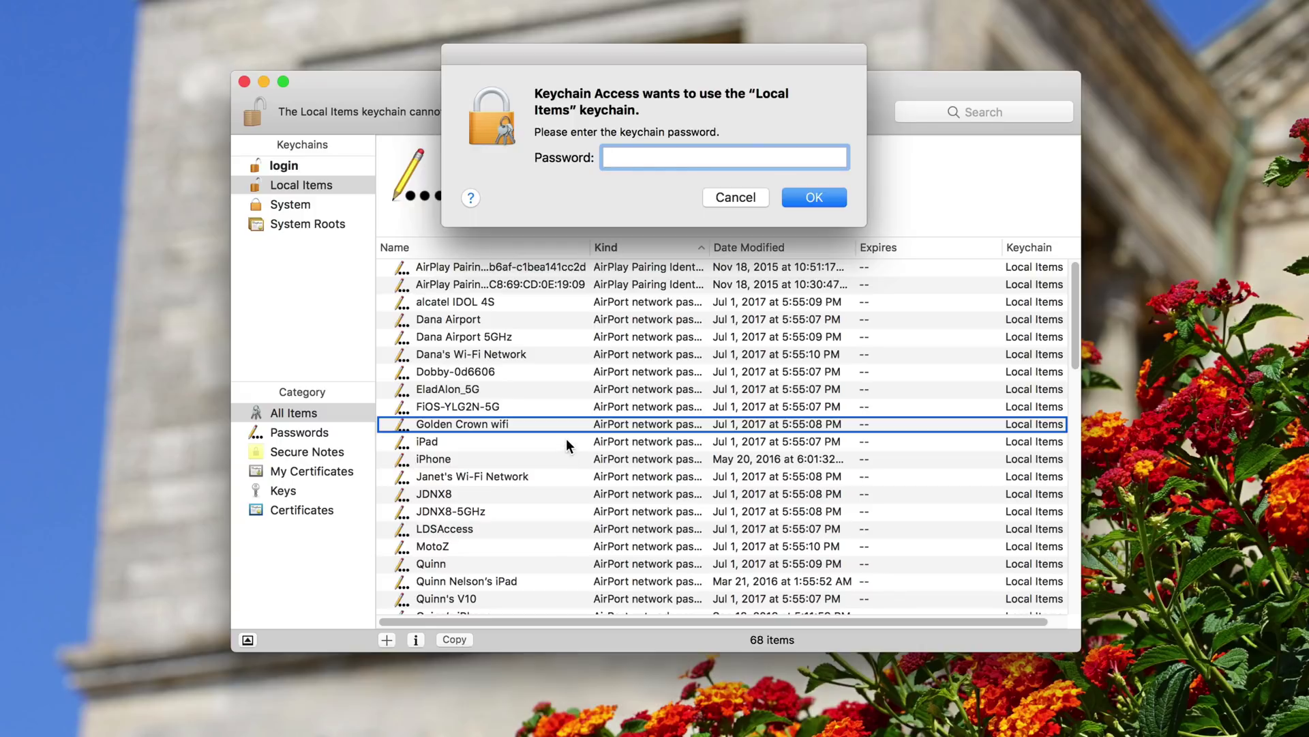
key("Return")
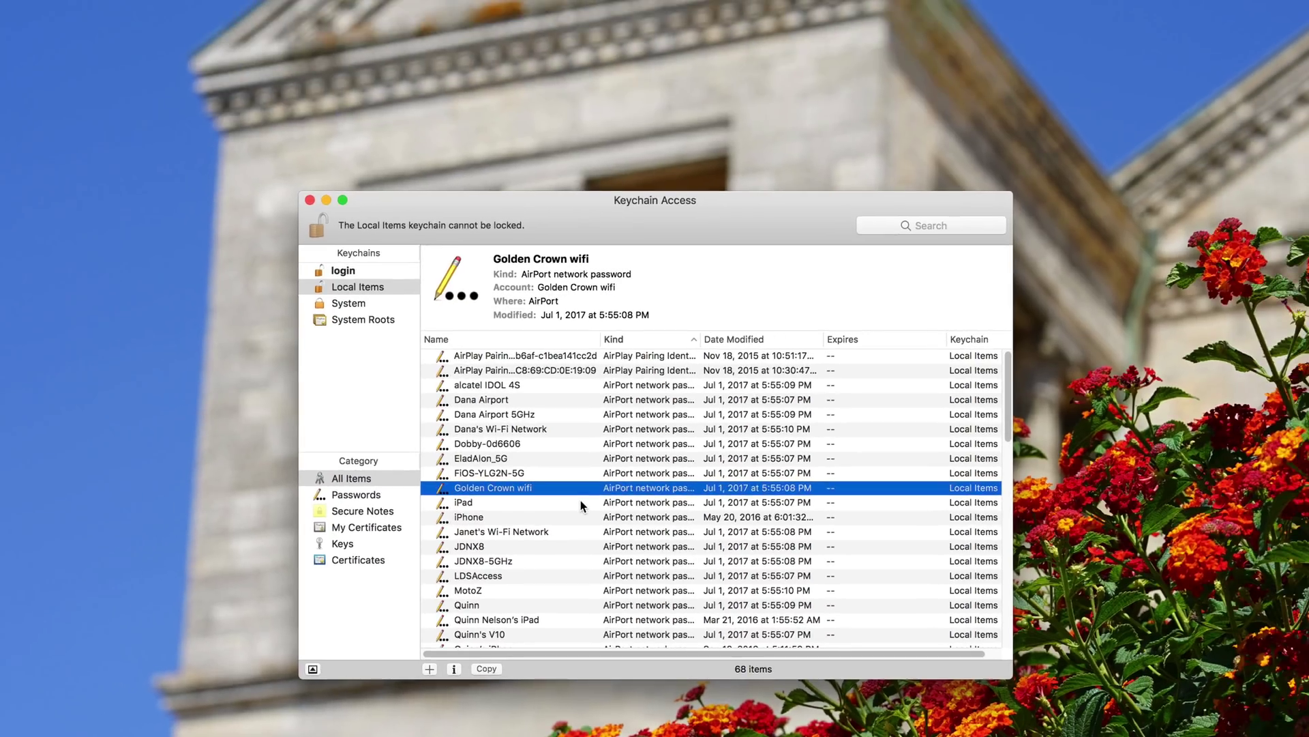
- Paste the copied wifi password into Alfred to read it, then dismiss Alfred
key("alt+space")
key("super+v")
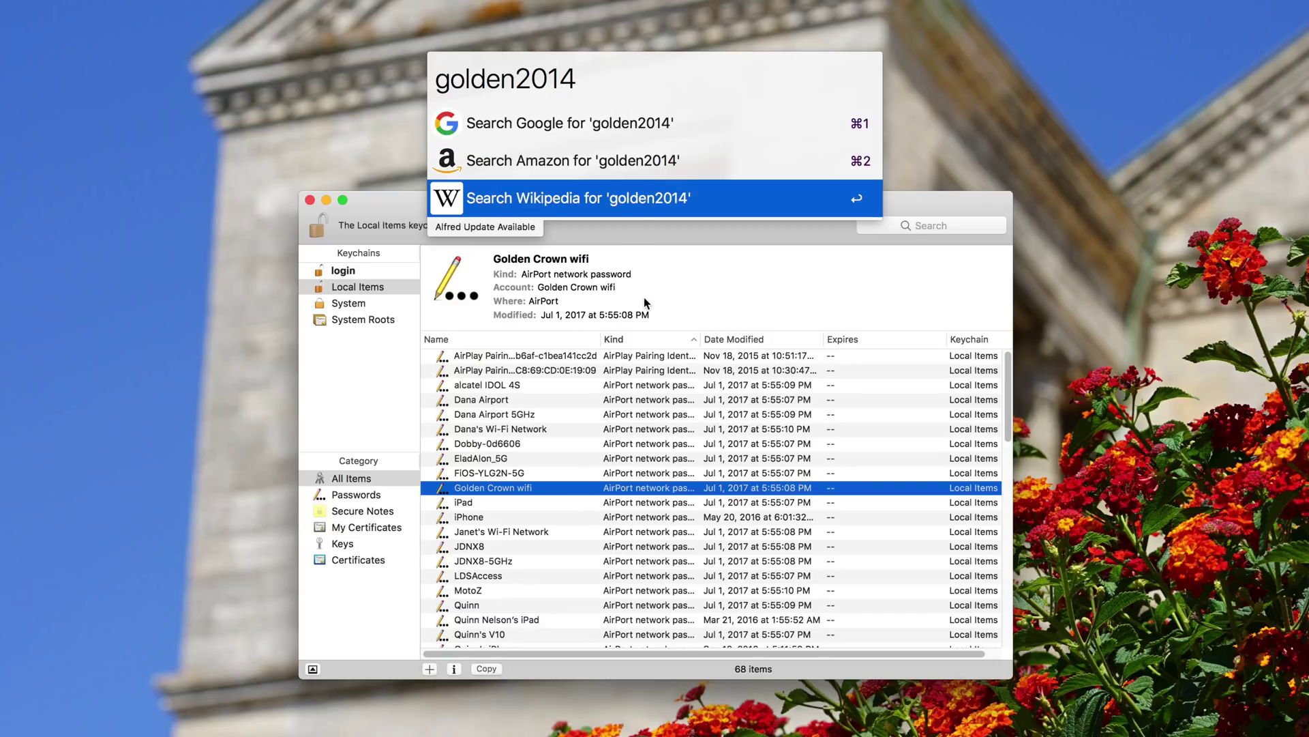
key("Escape")
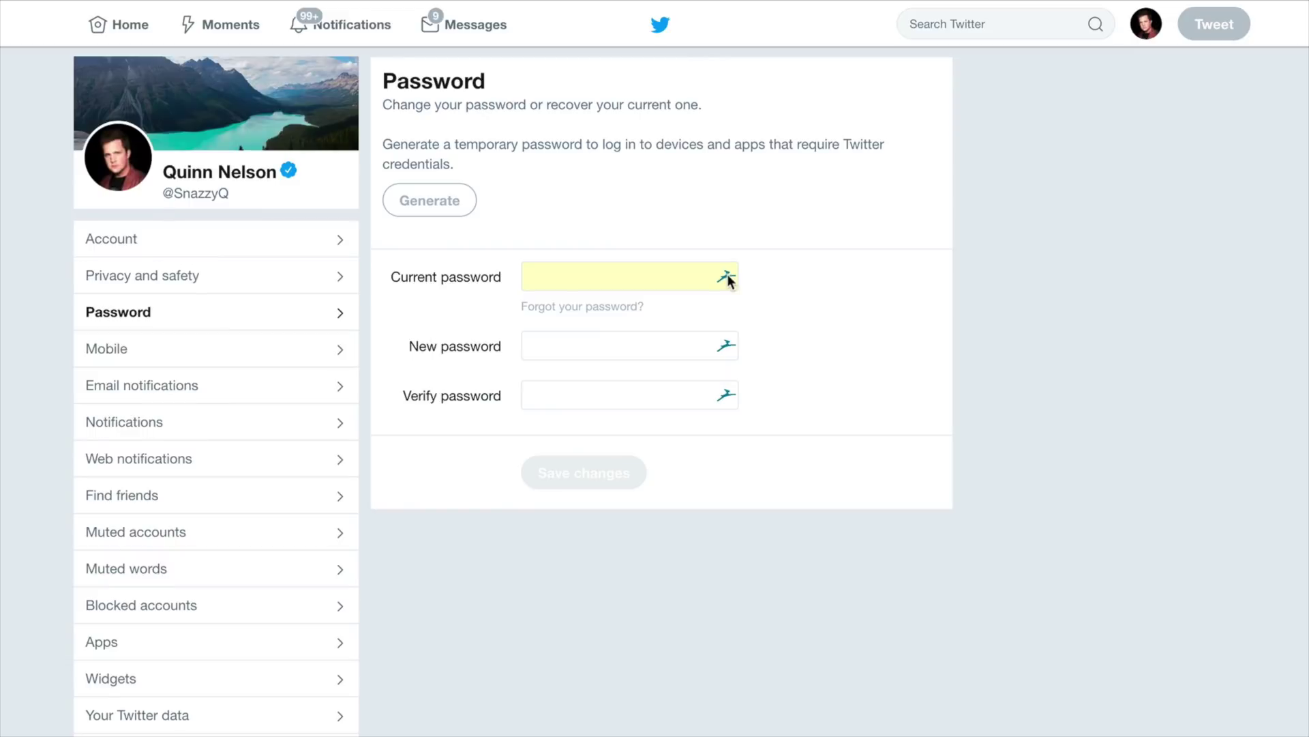
- Autofill the current password, save a generated strong one, then start Withings' automatic change
left_click(729, 278)
left_click(670, 370)
left_click(728, 346)
left_click(694, 437)
left_click(641, 468)
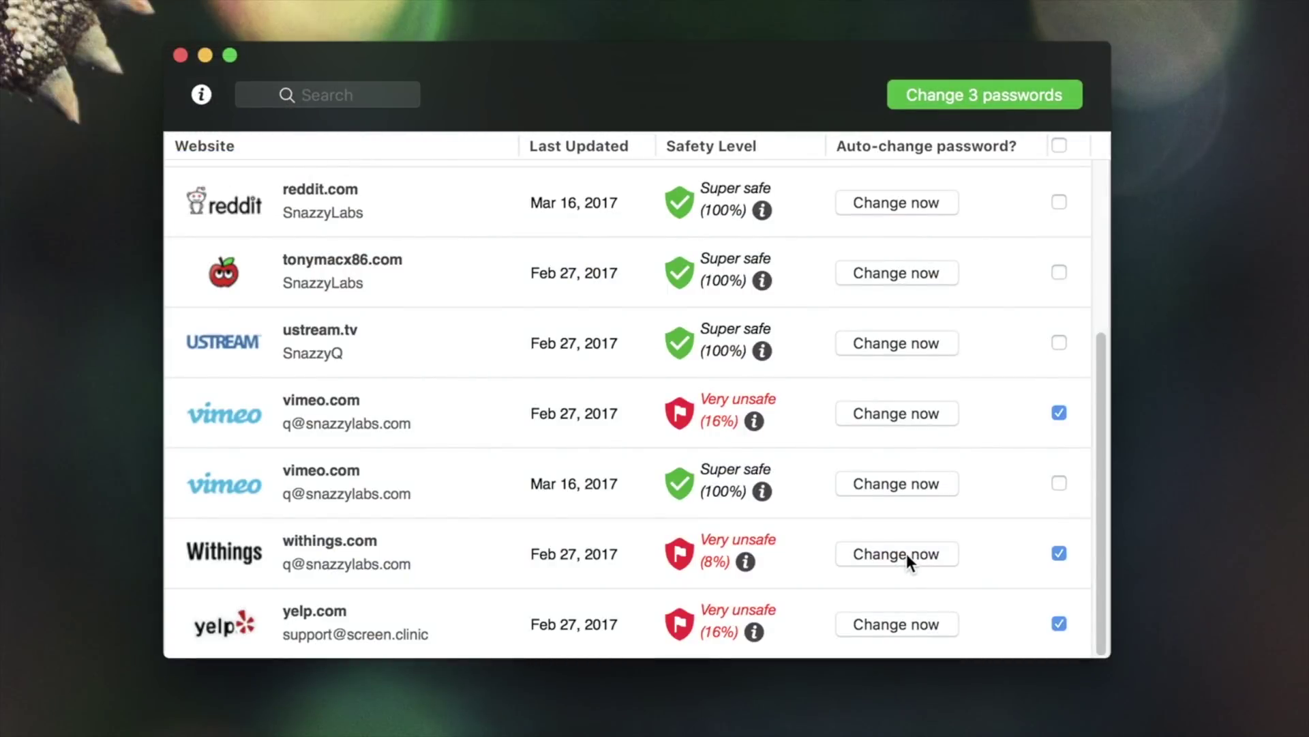
left_click(908, 555)
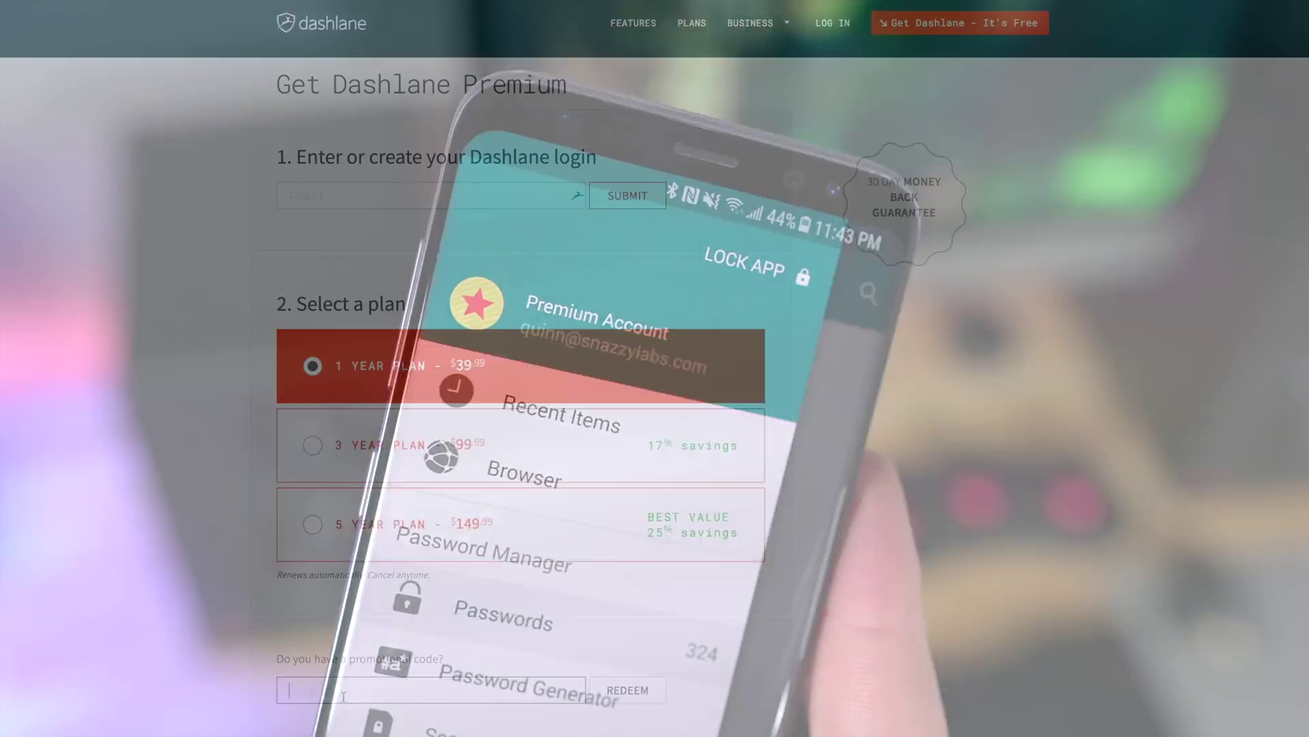
- Enter 'snazzylab' in the promotional code field on the Premium page
type("sn")
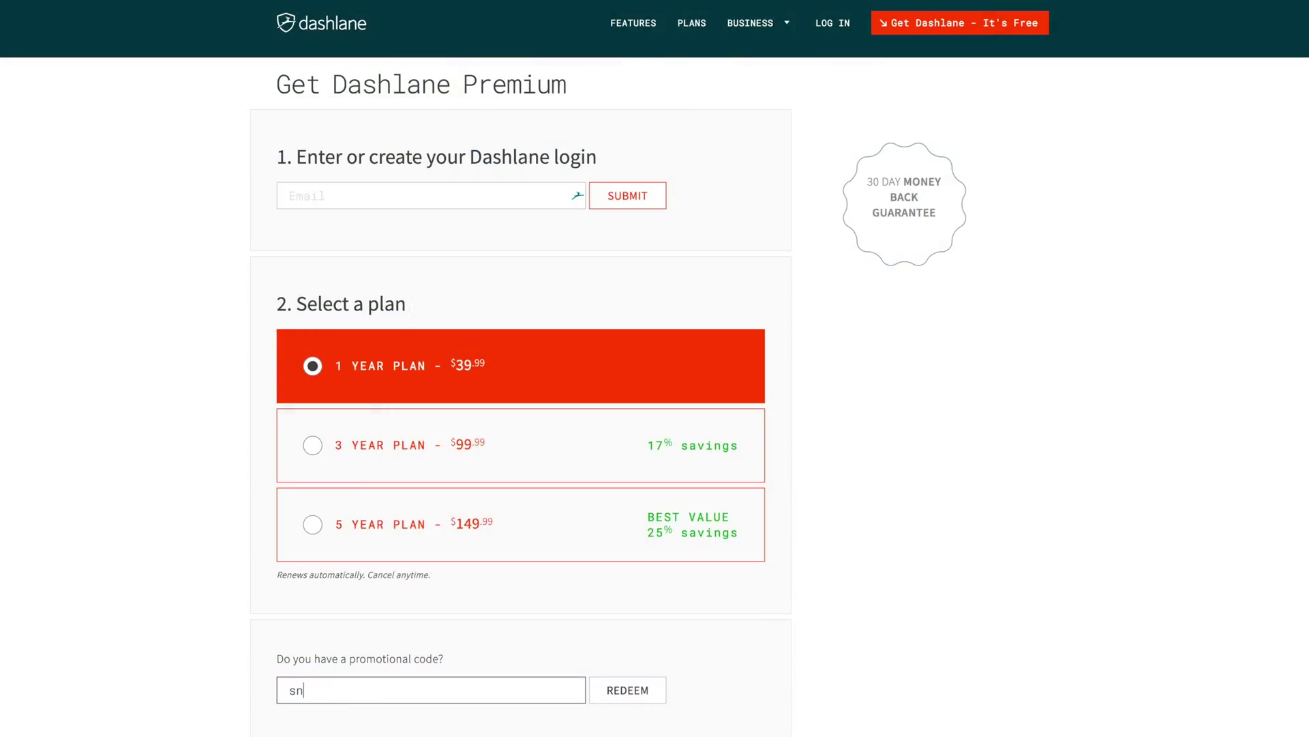
type("azzylabs")
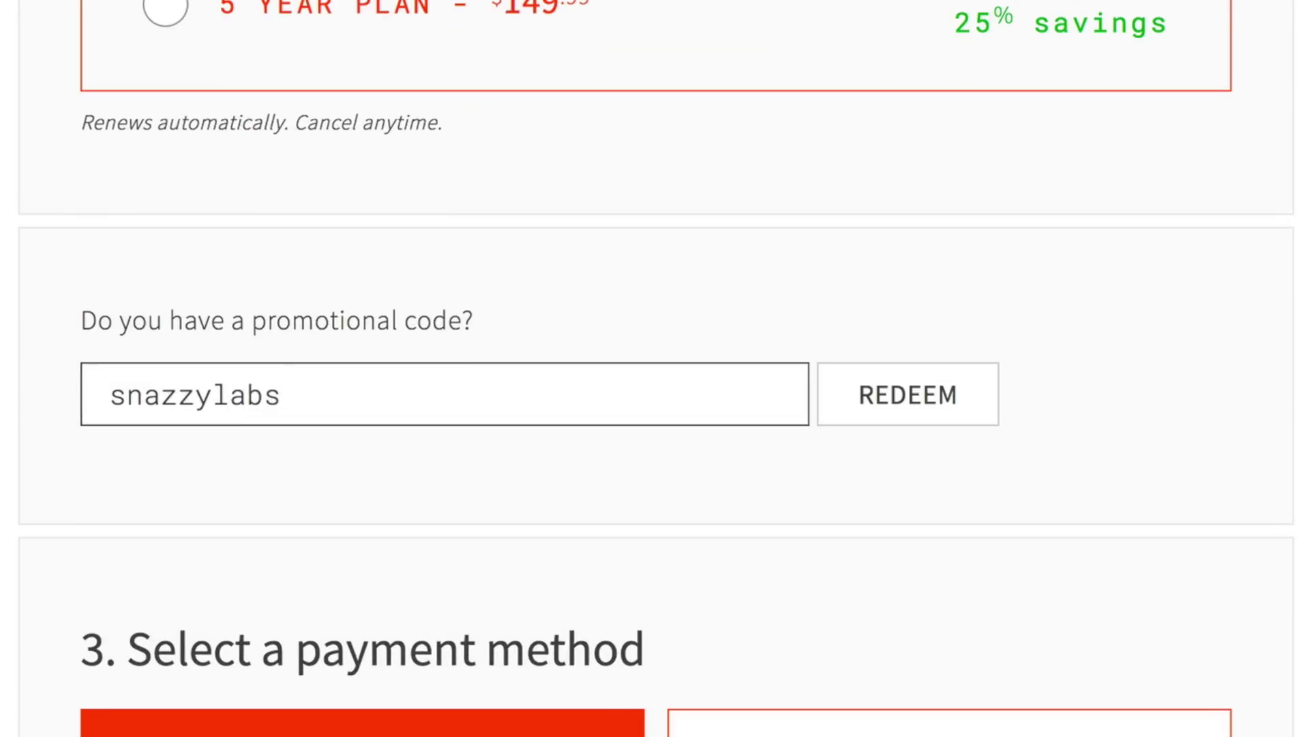